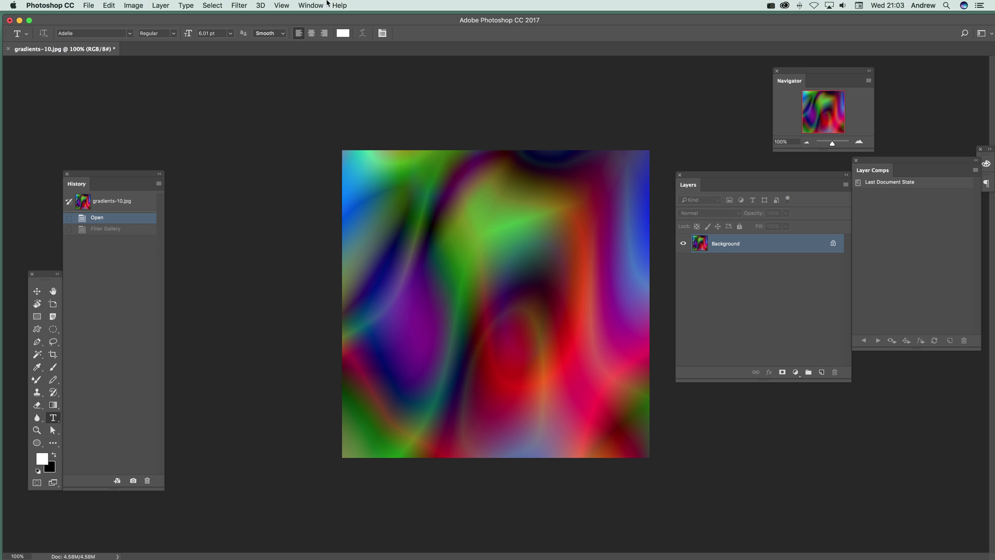
# - Open the Filter Gallery for the gradient image and choose the Glass filter
pyautogui.click(242, 6)
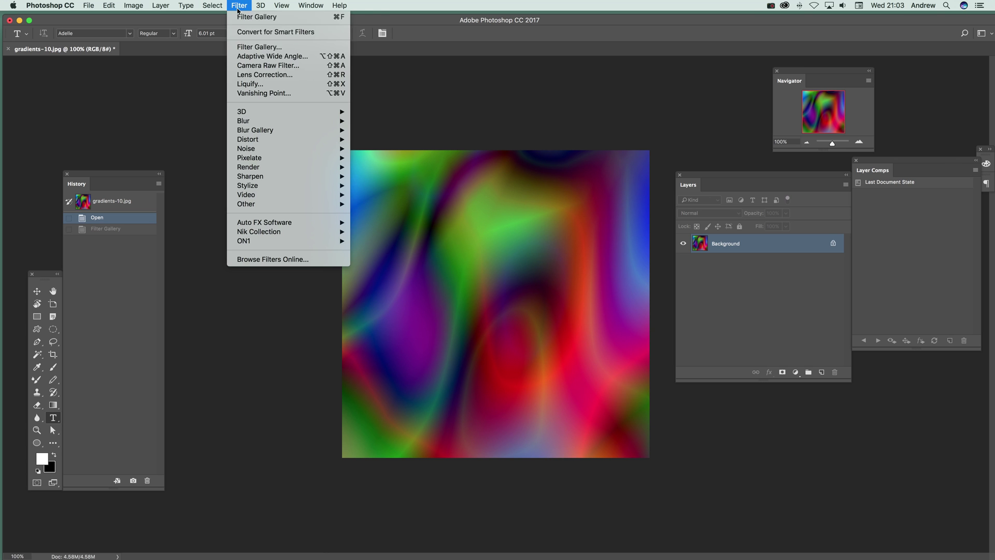
pyautogui.click(252, 48)
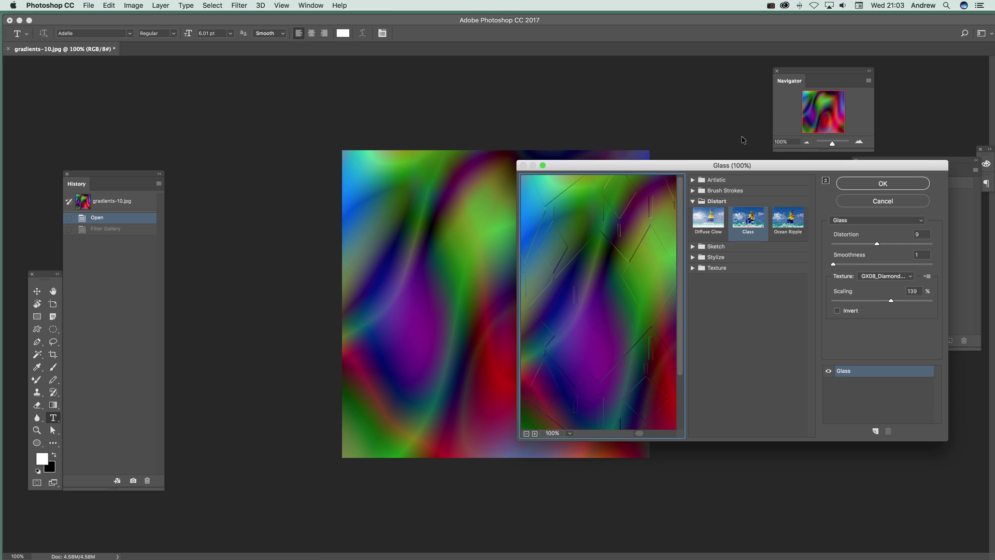
pyautogui.moveTo(703, 163); pyautogui.dragTo(591, 148)
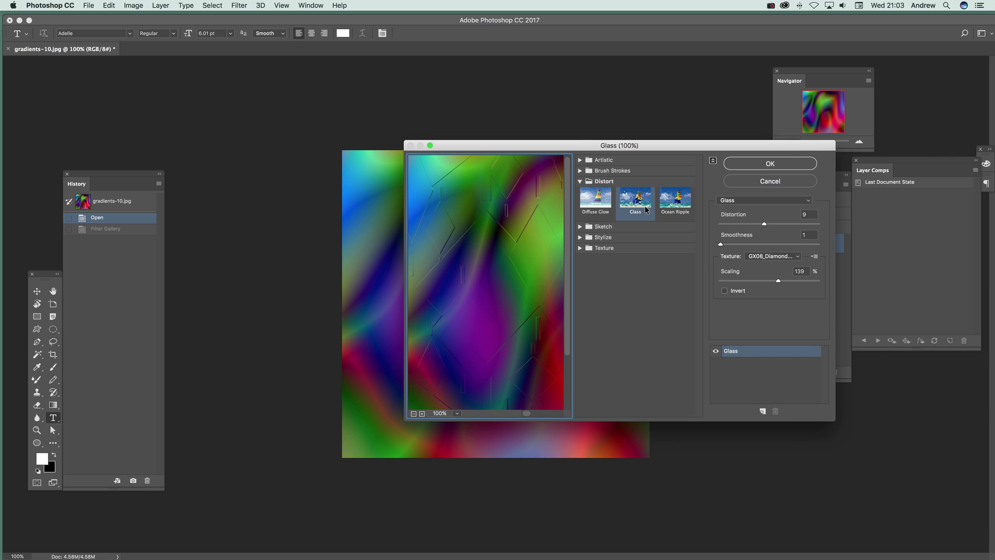
pyautogui.click(782, 205)
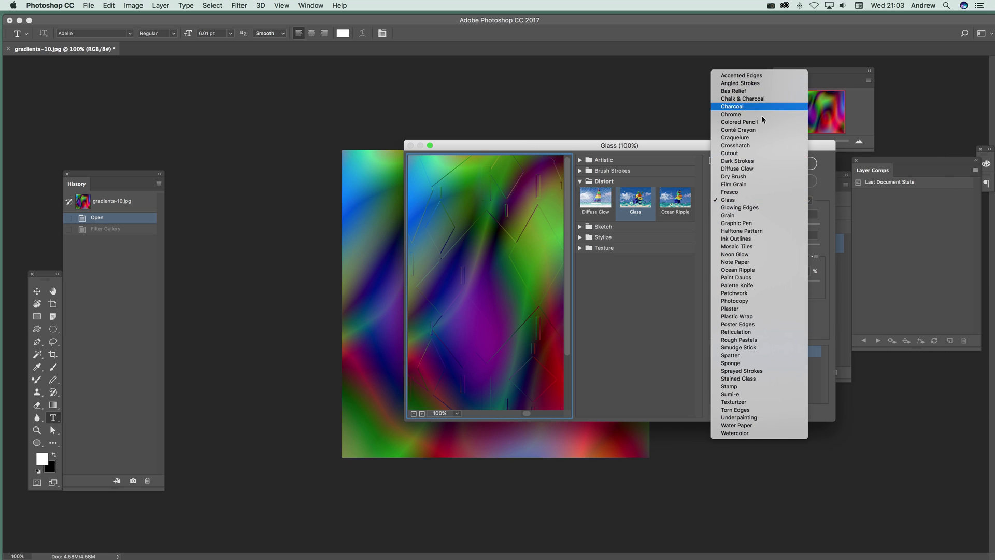
pyautogui.click(729, 201)
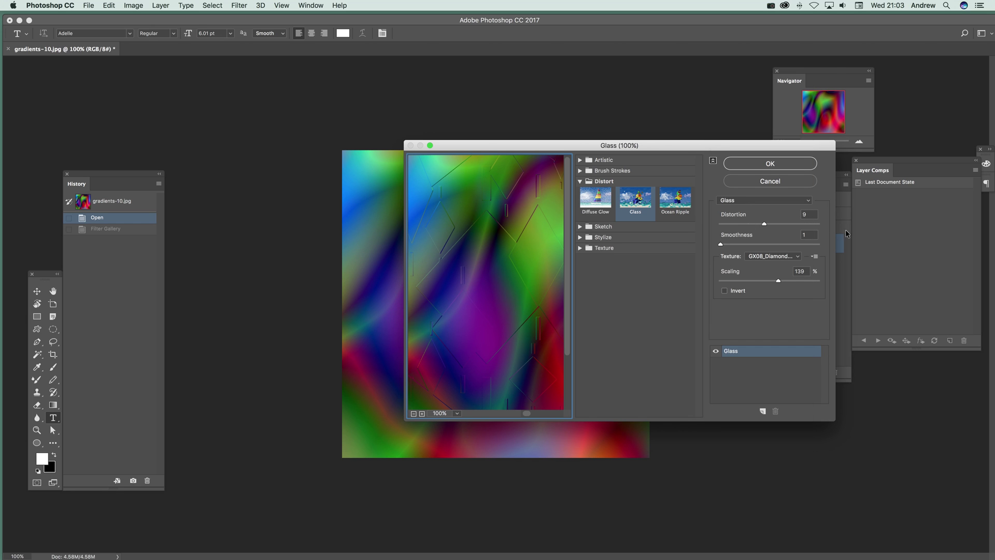
# - Try the Glass Distortion at 0 and raise it to the maximum of 20
pyautogui.moveTo(752, 225); pyautogui.dragTo(698, 220)
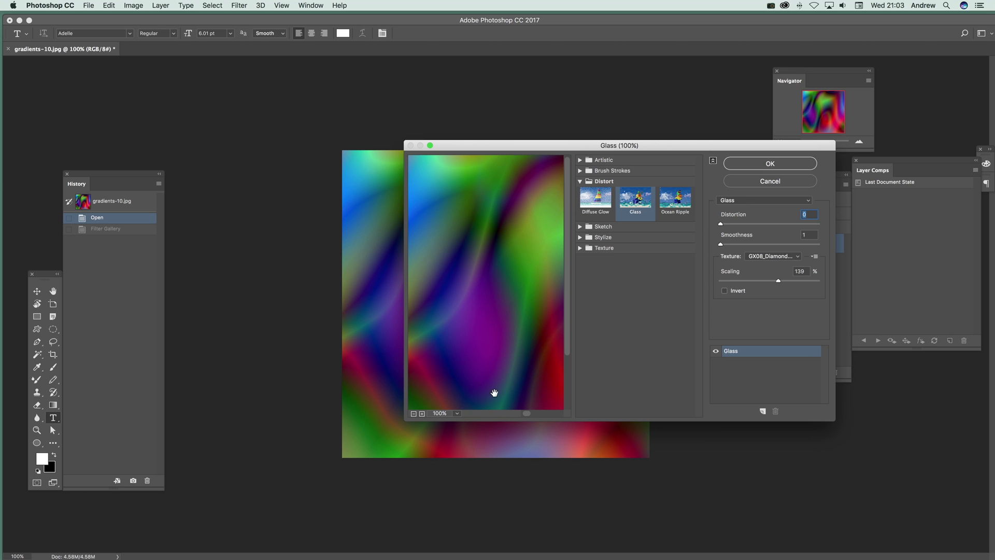
pyautogui.click(738, 226)
pyautogui.moveTo(737, 226); pyautogui.dragTo(818, 226)
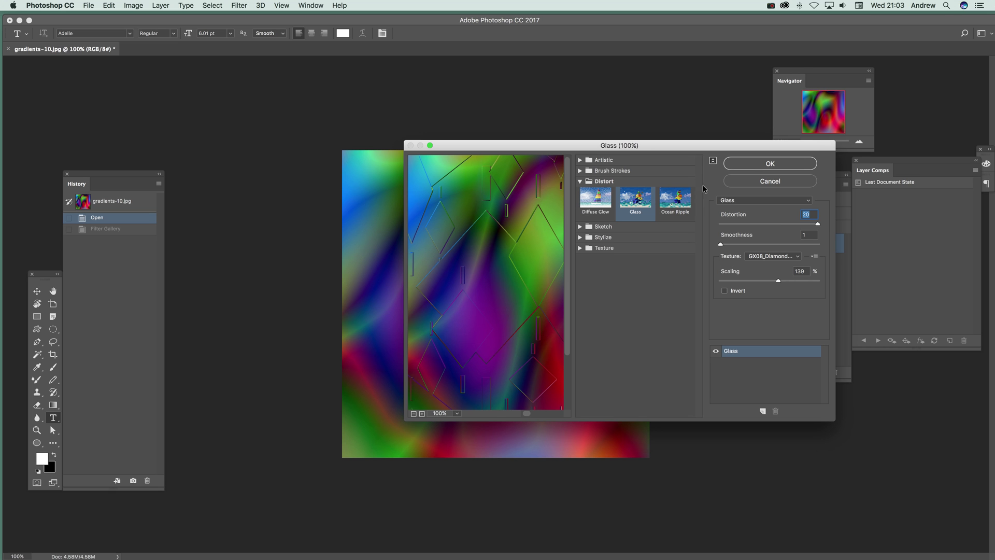
pyautogui.click(802, 224)
pyautogui.click(818, 224)
# - Change the Glass texture to Blocks
pyautogui.click(789, 257)
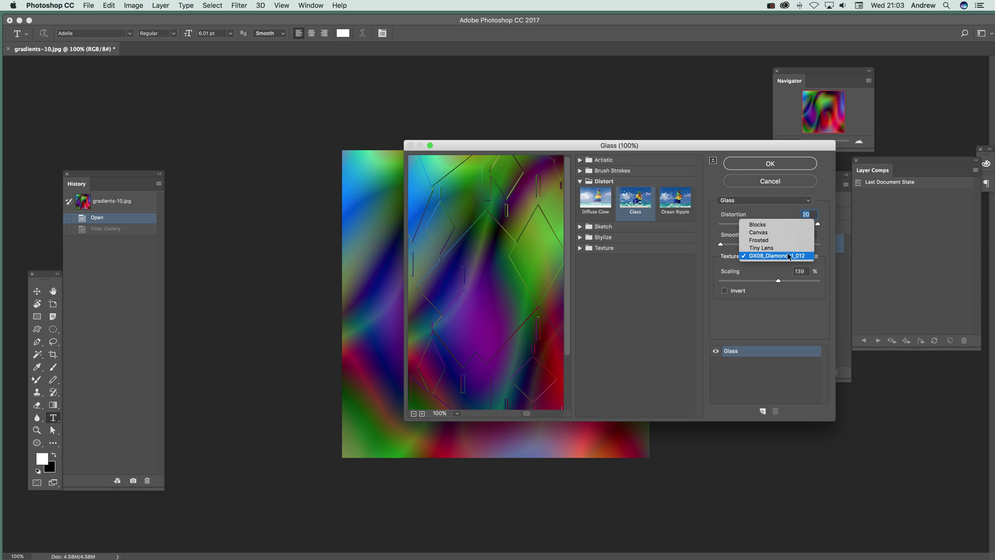
pyautogui.click(785, 226)
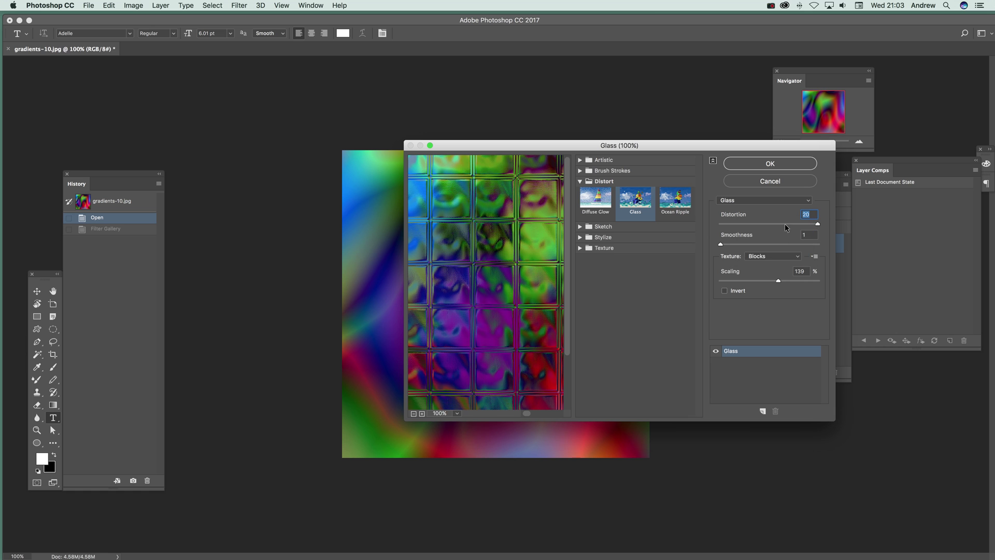
pyautogui.click(772, 257)
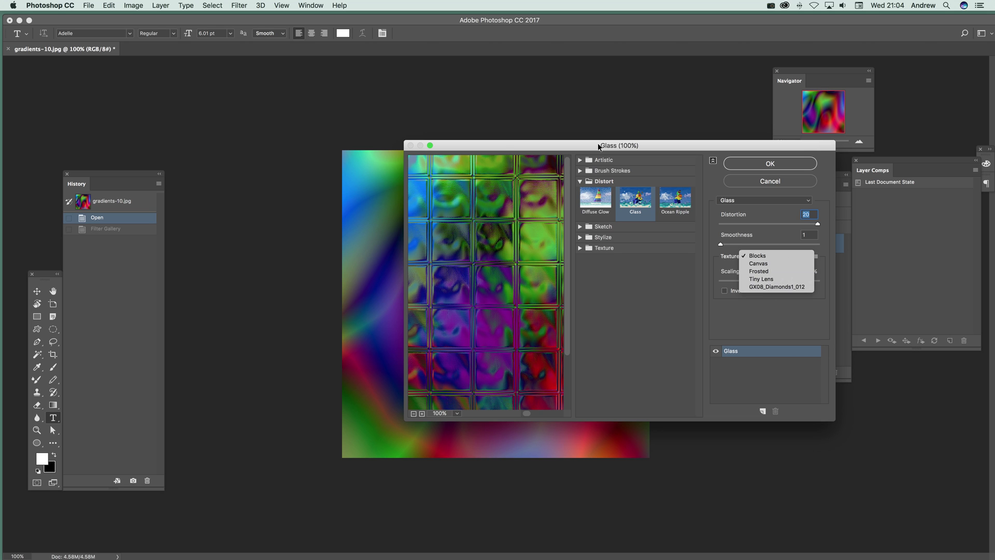
pyautogui.click(698, 148)
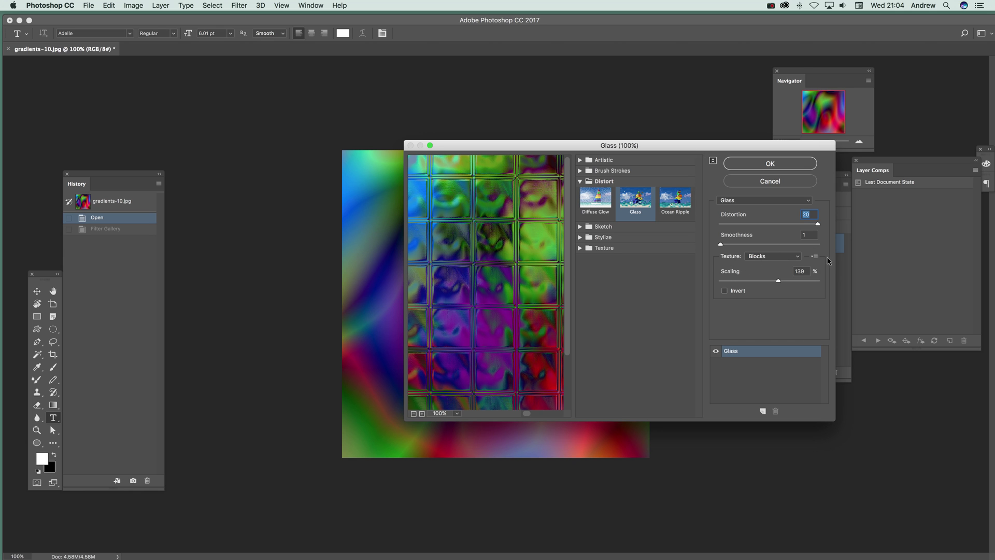
# - Try the Distortion at 1 and 20, and settle on Distortion 18 with Smoothness 12
pyautogui.click(728, 224)
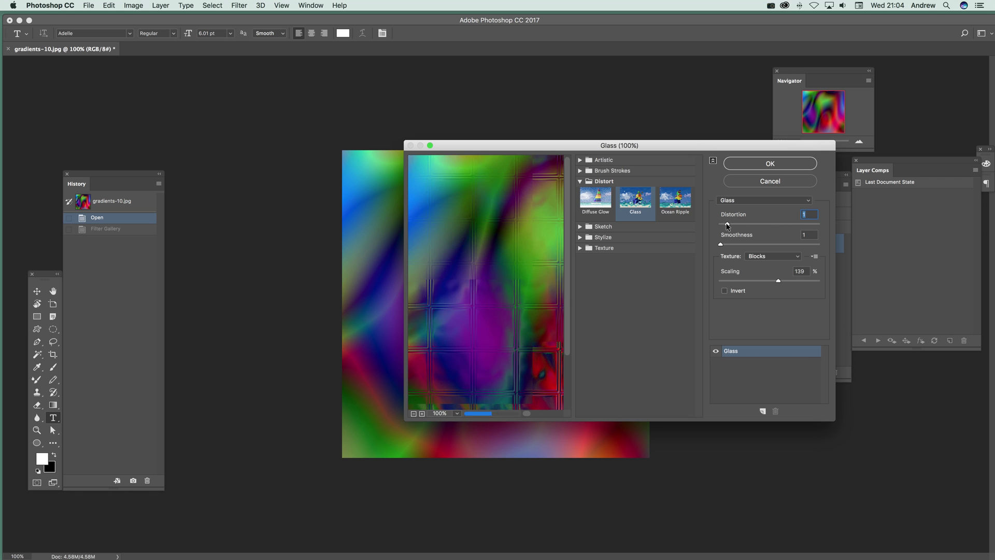
pyautogui.moveTo(728, 226); pyautogui.dragTo(819, 226)
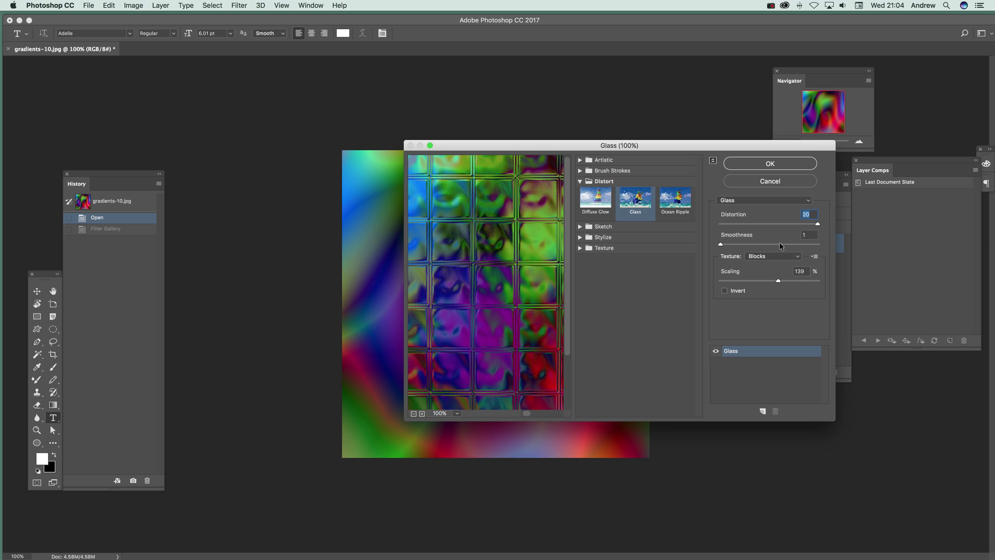
pyautogui.moveTo(750, 242); pyautogui.dragTo(798, 244)
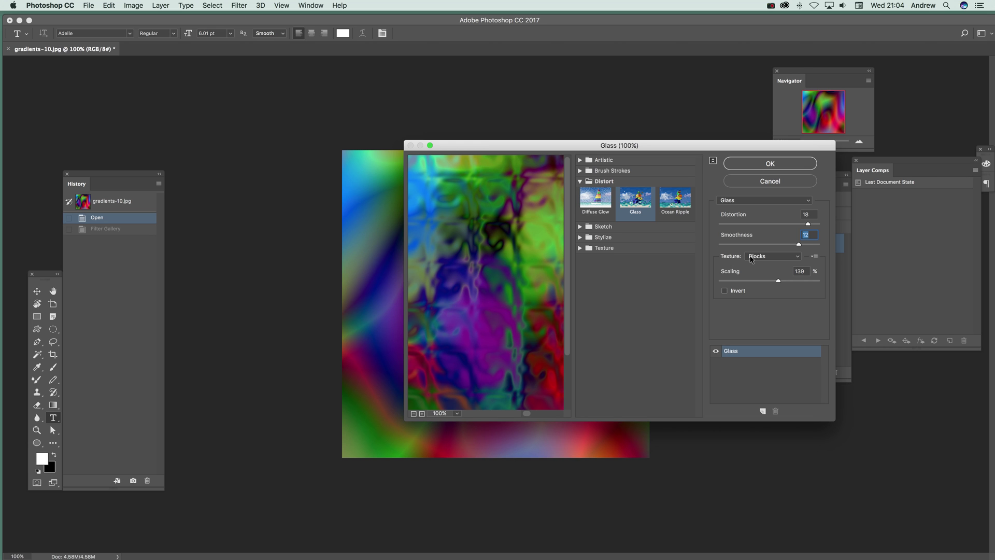
# - Load GX08_Diamonds1_016.psd from the Maps PSD folder as the Glass texture
pyautogui.click(814, 258)
pyautogui.click(822, 262)
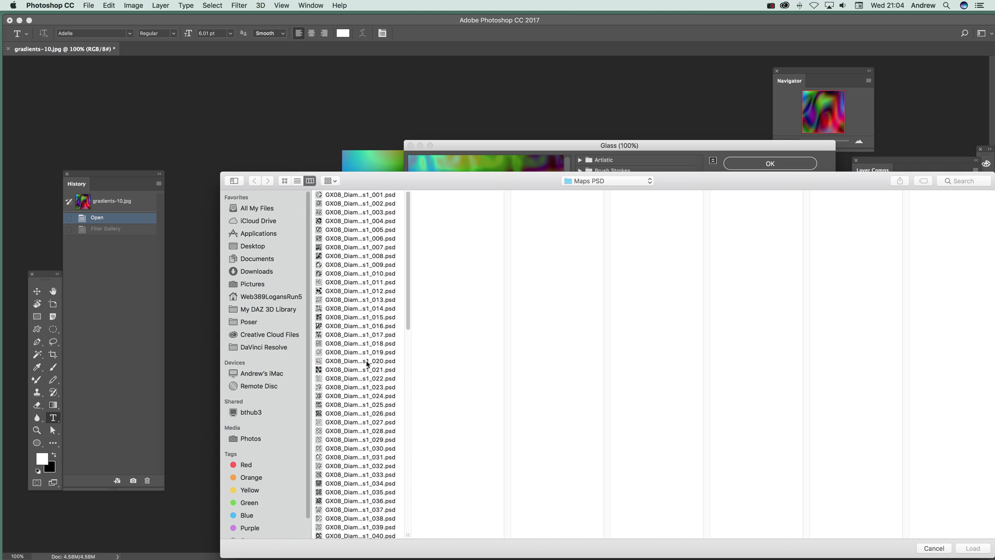
pyautogui.click(370, 300)
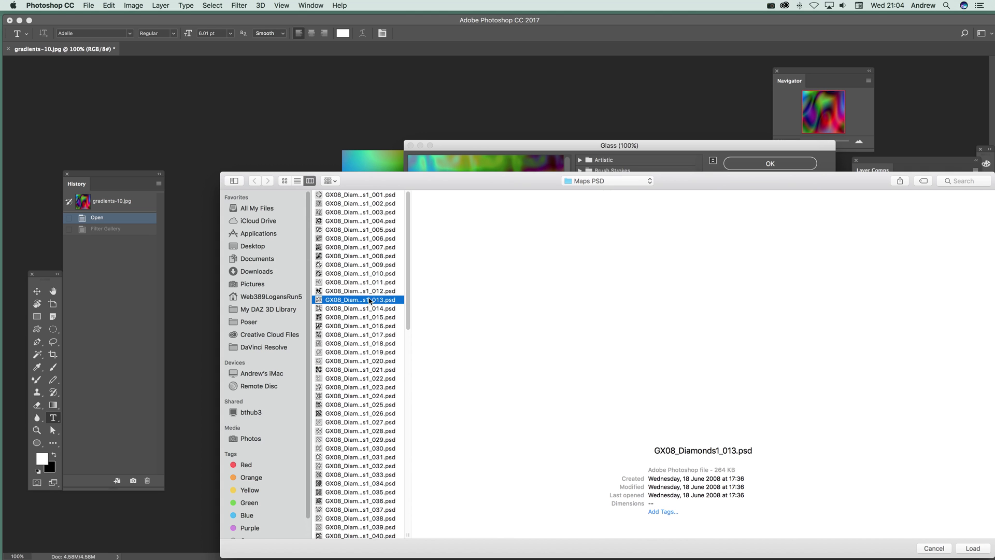
pyautogui.press('Up')
pyautogui.press('Down')
pyautogui.press('Down')
pyautogui.press('Down')
pyautogui.press('Down')
pyautogui.press('Up')
pyautogui.press('Up')
pyautogui.press('Up')
pyautogui.press('Down')
pyautogui.press('Down')
pyautogui.press('Down')
pyautogui.click(982, 548)
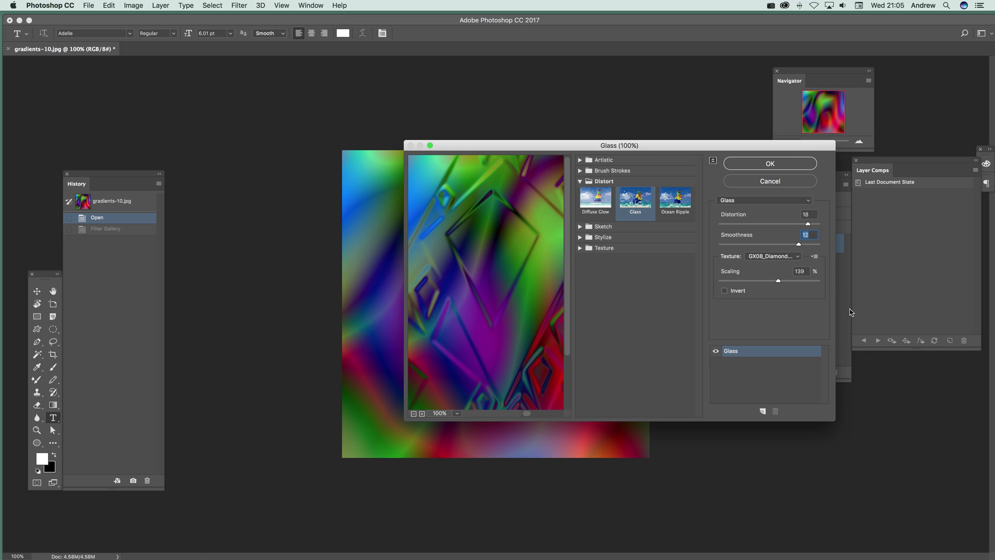
# - Keep the loaded diamond texture and lower the Smoothness to 3, checking another area of the preview
pyautogui.click(778, 260)
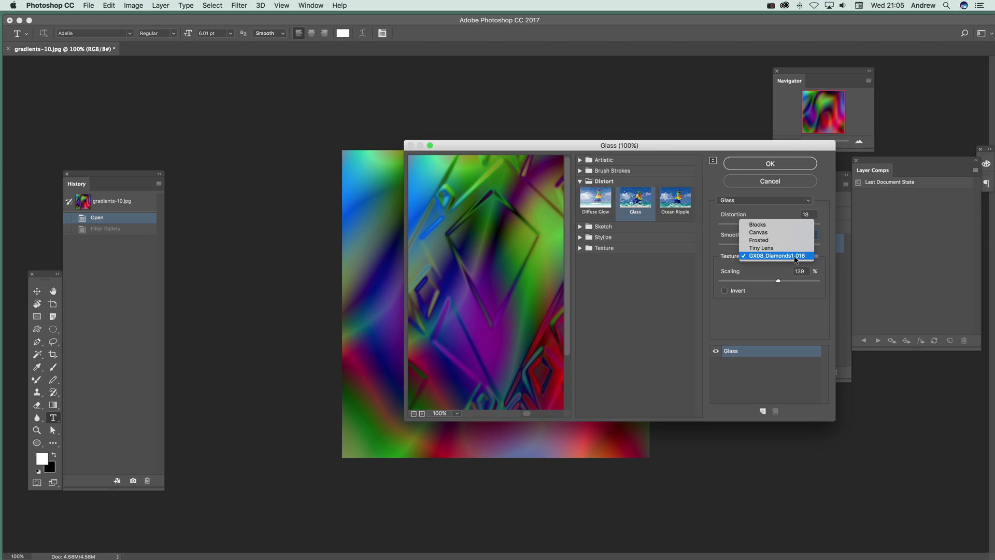
pyautogui.click(796, 256)
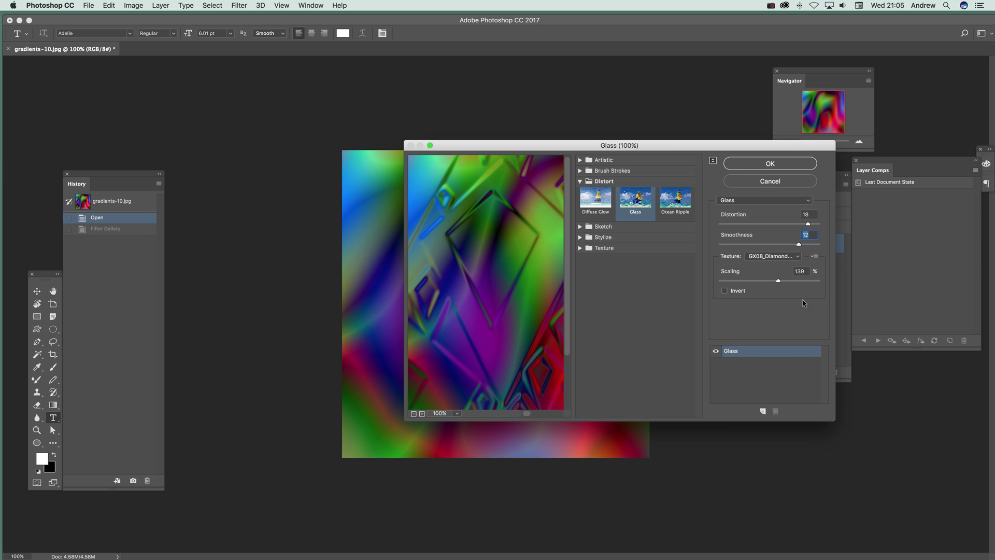
pyautogui.moveTo(794, 243); pyautogui.dragTo(735, 245)
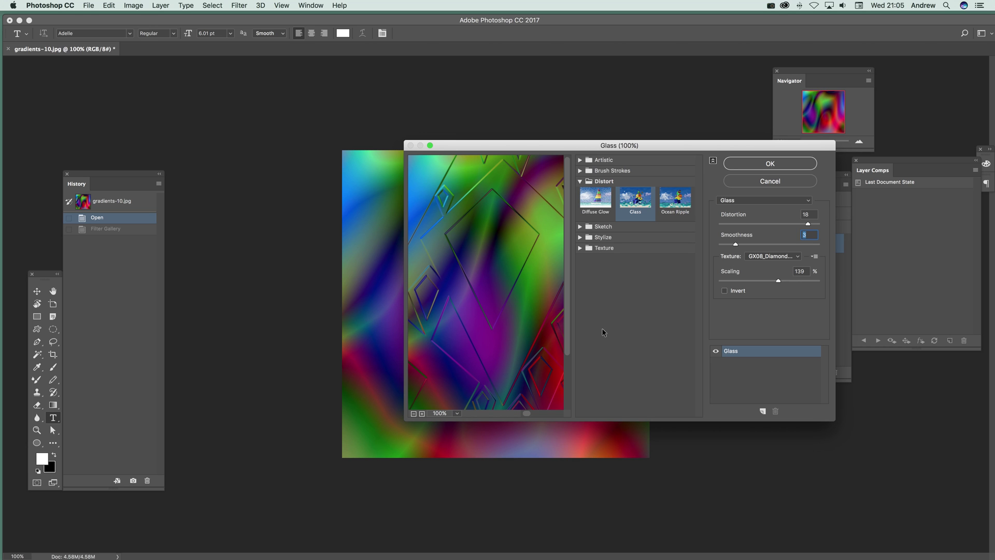
pyautogui.moveTo(524, 302); pyautogui.dragTo(506, 351)
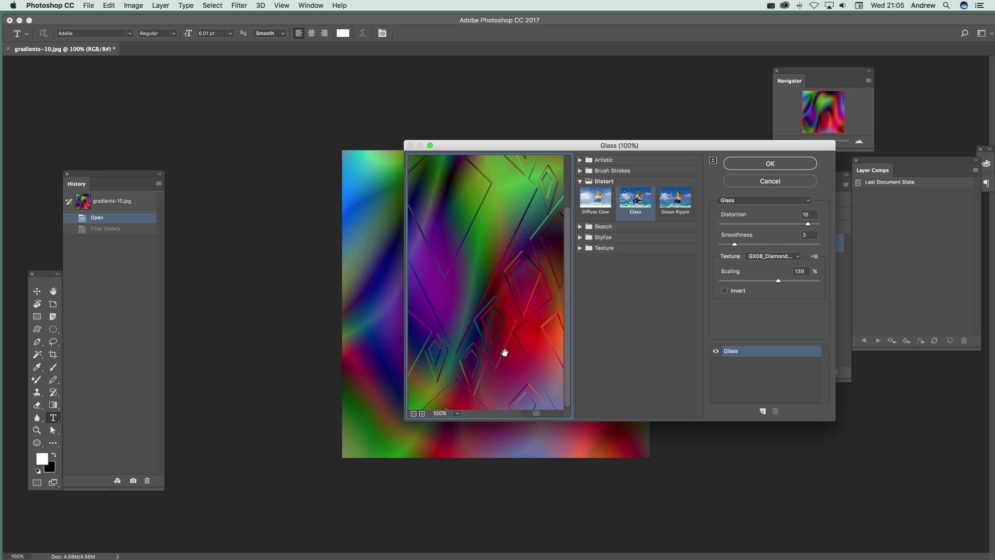
# - Try the diamond texture's Scaling at 60% and 50%, and raise it to 200%
pyautogui.moveTo(778, 280); pyautogui.dragTo(727, 282)
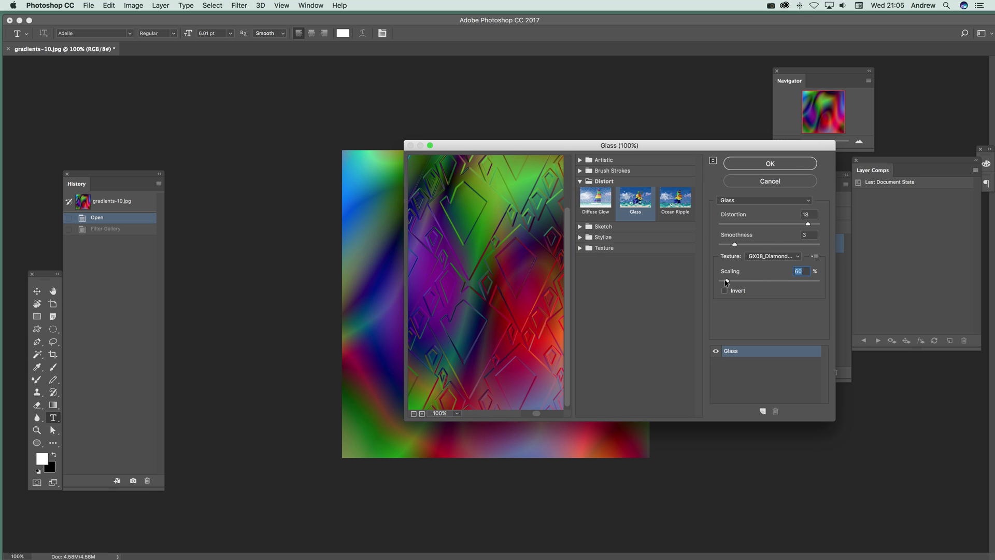
pyautogui.moveTo(730, 281); pyautogui.dragTo(722, 280)
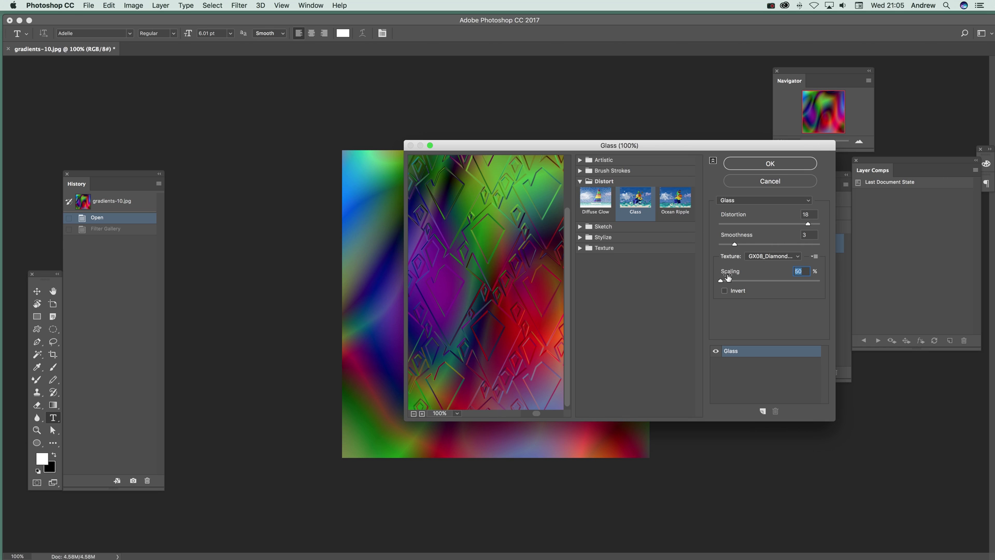
pyautogui.moveTo(721, 280); pyautogui.dragTo(822, 285)
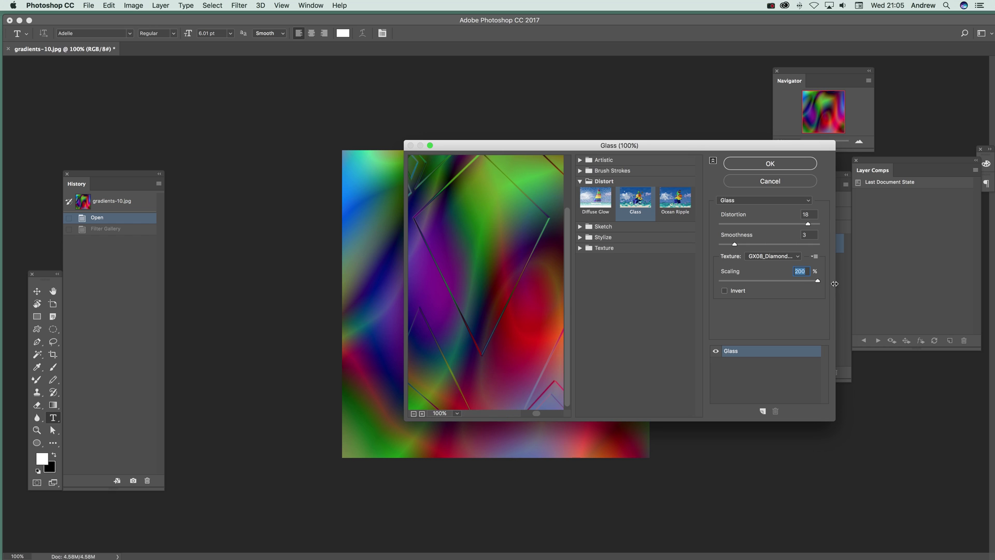
# - Invert the diamond texture with Smoothness at 11 and Scaling at 100%
pyautogui.click(725, 291)
pyautogui.moveTo(736, 243); pyautogui.dragTo(789, 245)
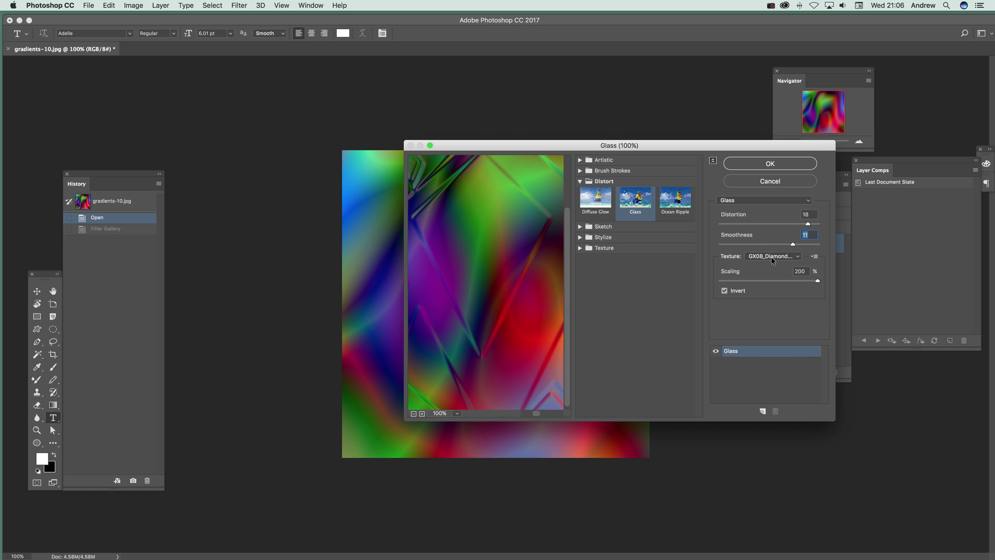
pyautogui.moveTo(772, 281); pyautogui.dragTo(754, 281)
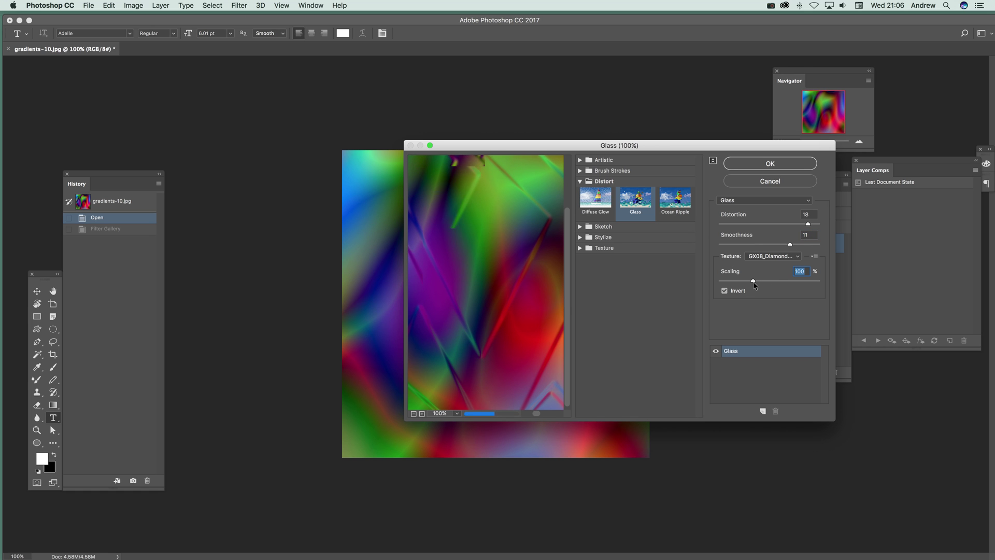
# - Compare the effect without and with Invert, and apply the Glass filter with the texture inverted
pyautogui.click(725, 291)
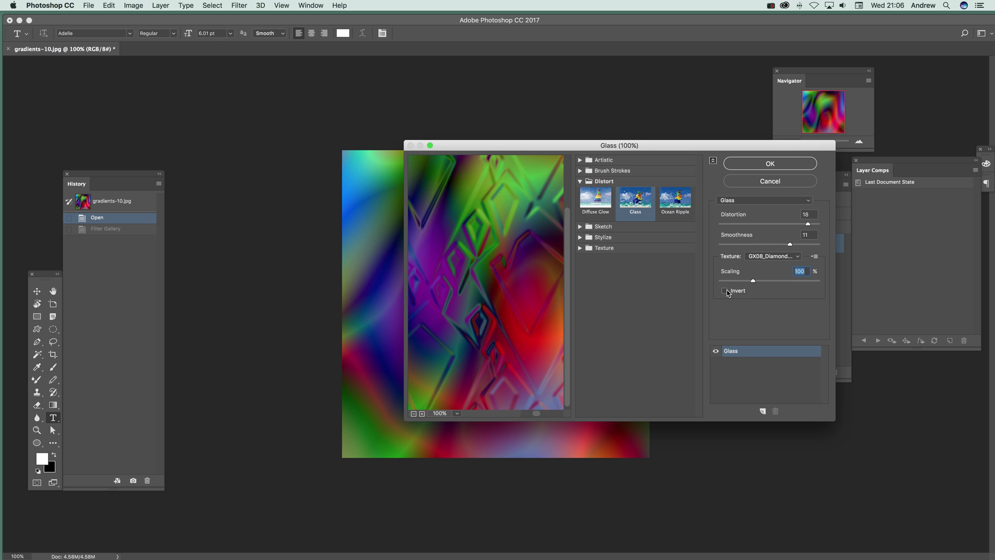
pyautogui.click(725, 291)
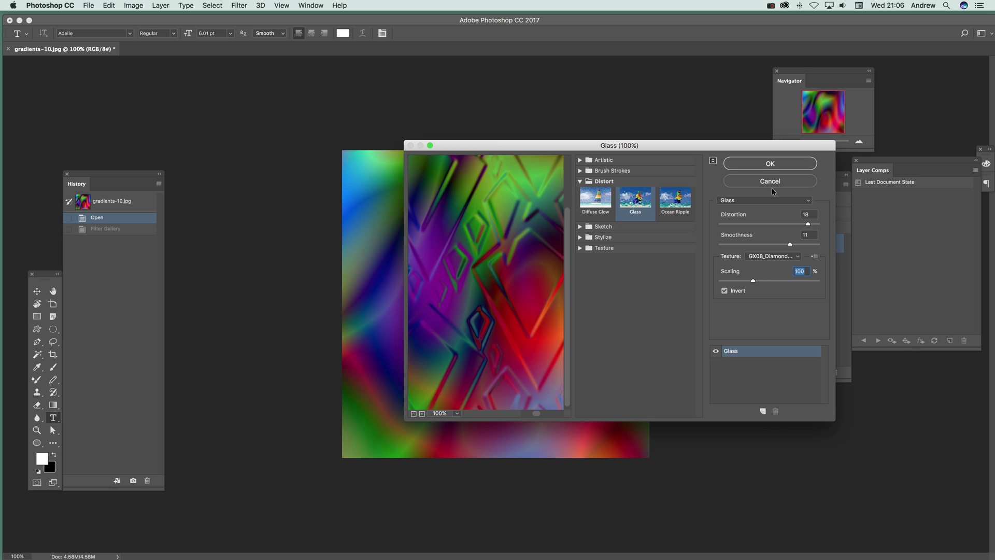
pyautogui.click(781, 163)
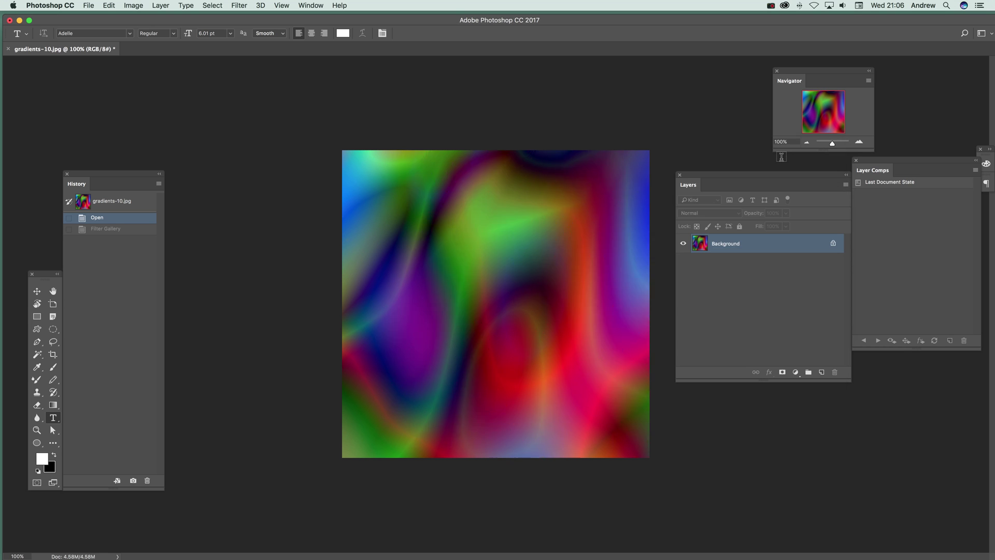
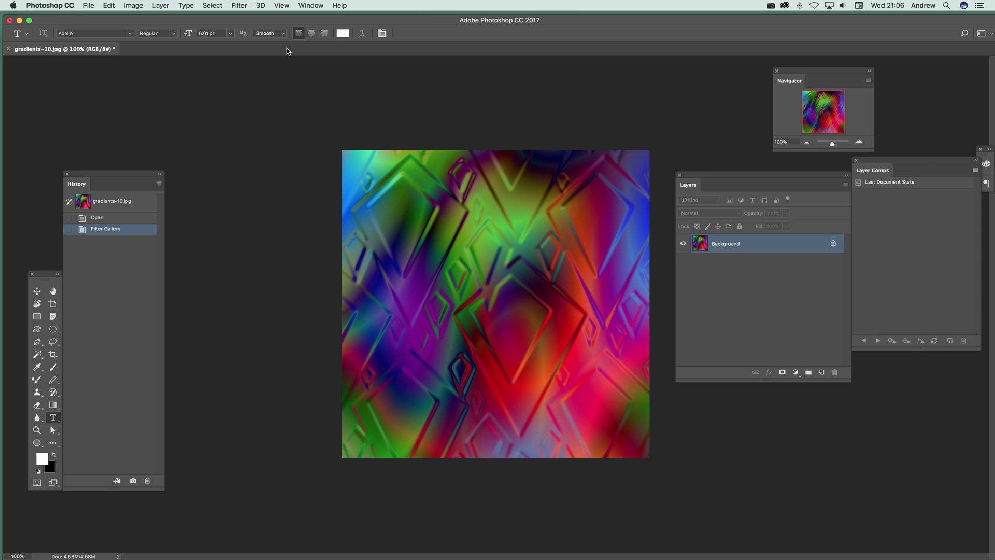
# - Open Fade for the applied Filter Gallery effect and try the Darken, Multiply and Overlay modes
pyautogui.click(239, 5)
pyautogui.moveTo(109, 6)
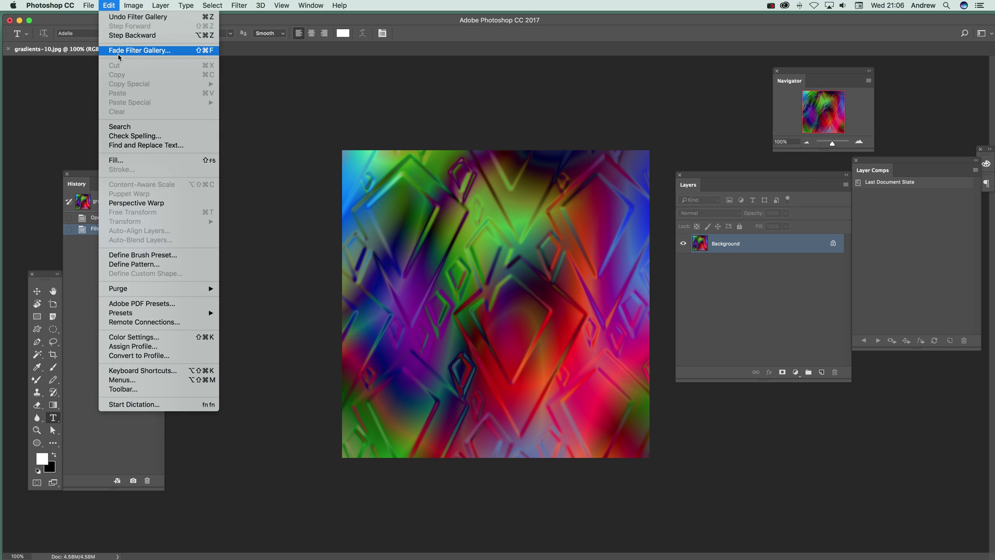
pyautogui.click(148, 55)
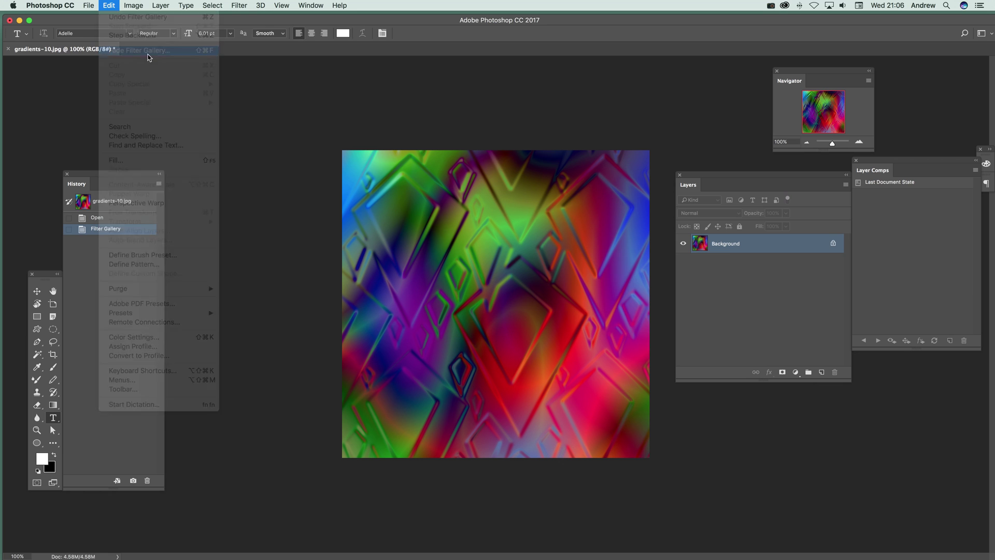
pyautogui.click(651, 300)
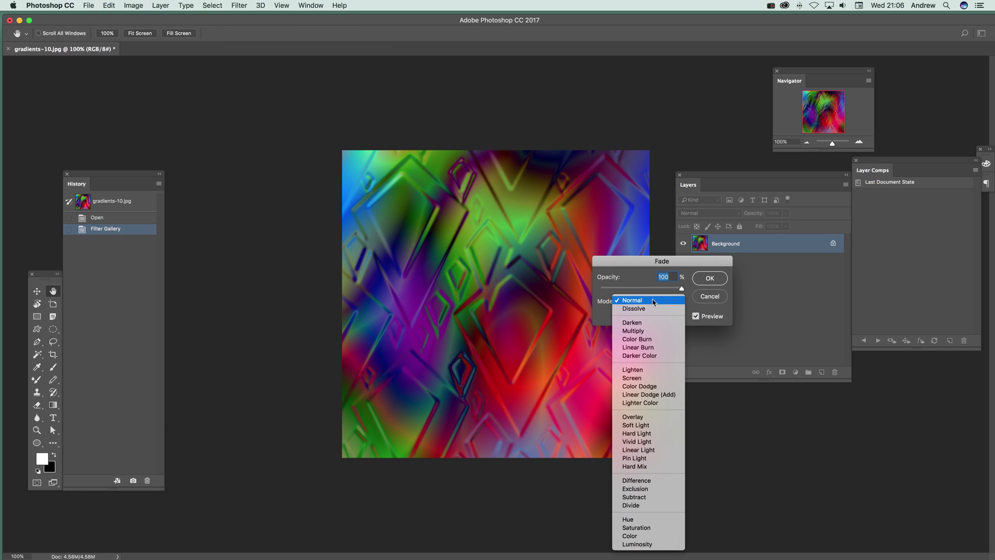
pyautogui.click(648, 320)
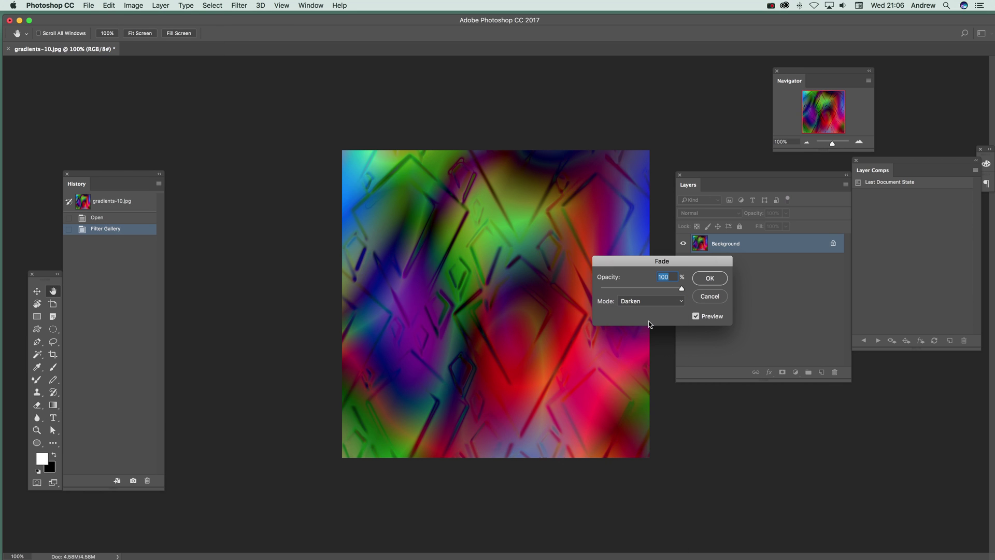
pyautogui.click(641, 303)
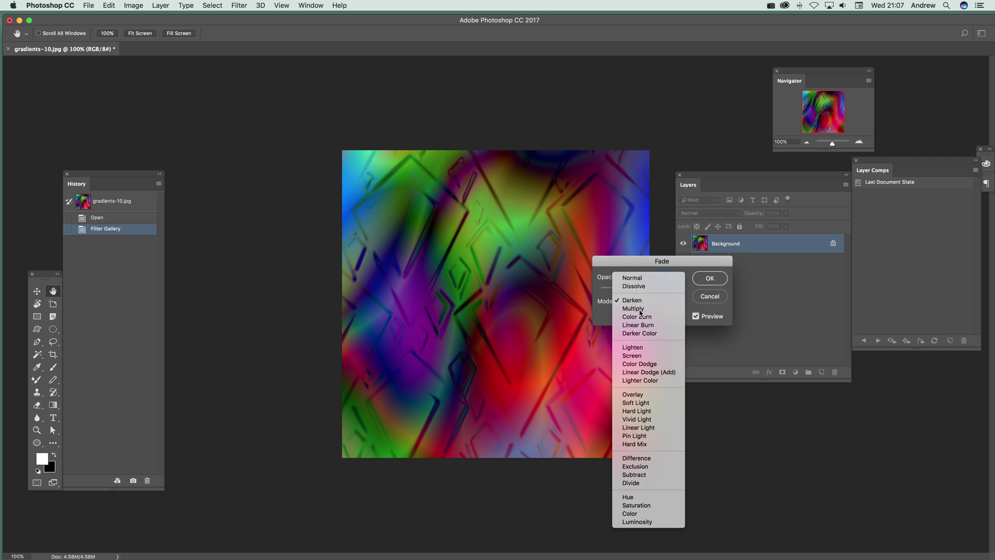
pyautogui.click(642, 310)
pyautogui.click(628, 299)
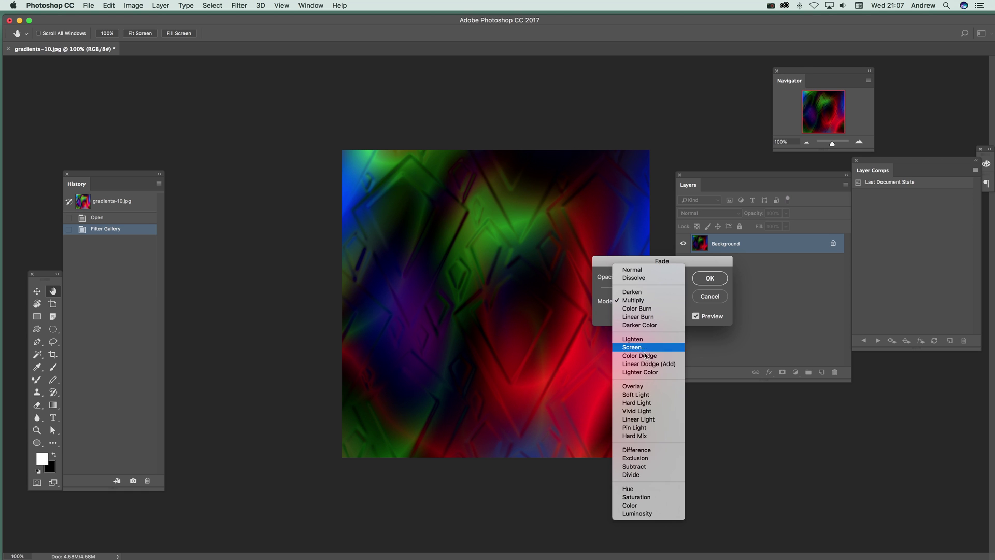
pyautogui.click(647, 385)
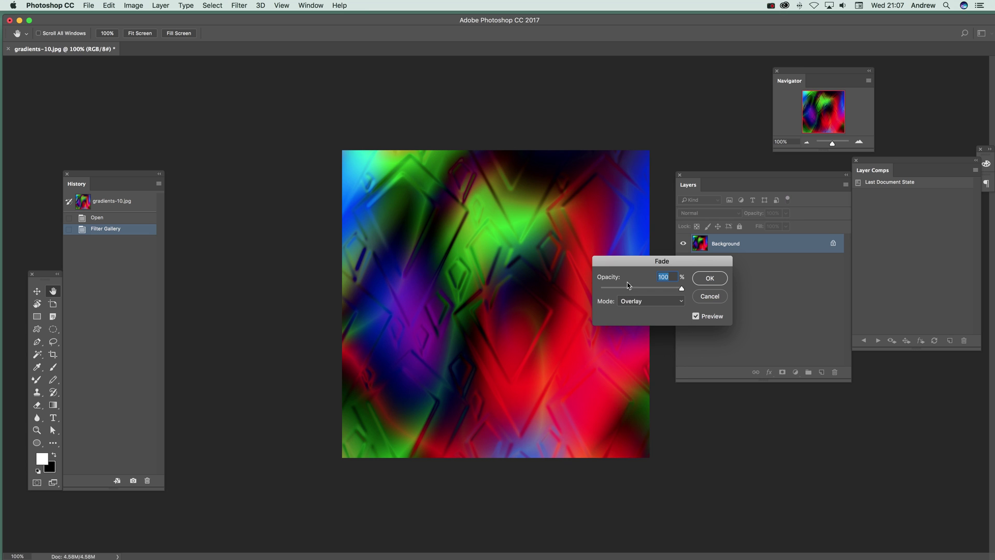
# - Try the fade in Difference mode at 51% opacity, and apply it in Difference mode at 100%
pyautogui.click(648, 301)
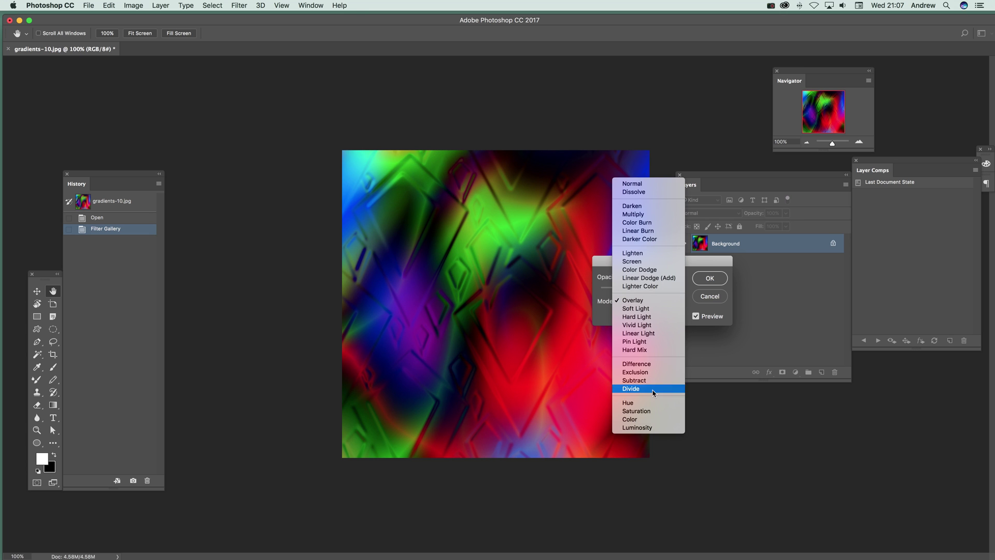
pyautogui.click(656, 364)
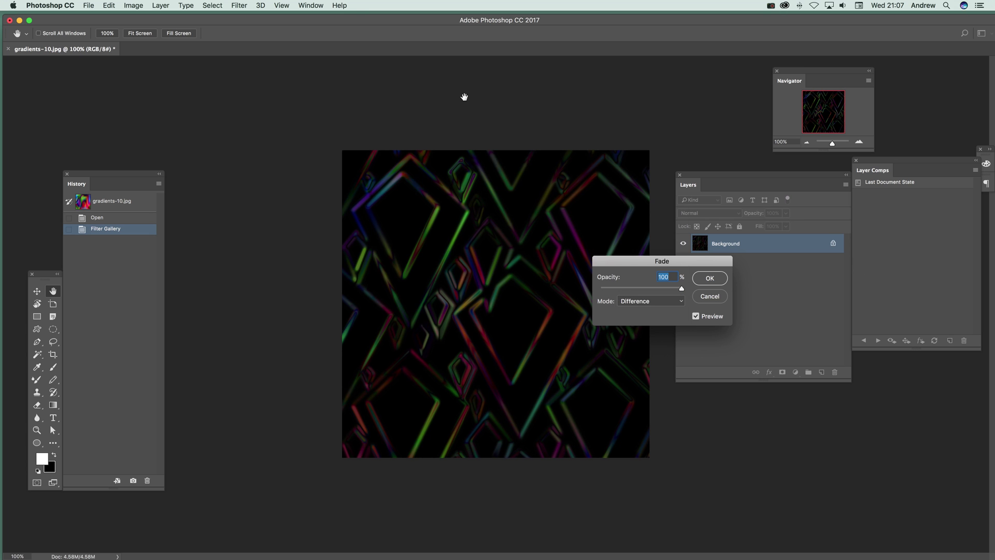
pyautogui.click(706, 280)
pyautogui.moveTo(682, 288); pyautogui.dragTo(643, 291)
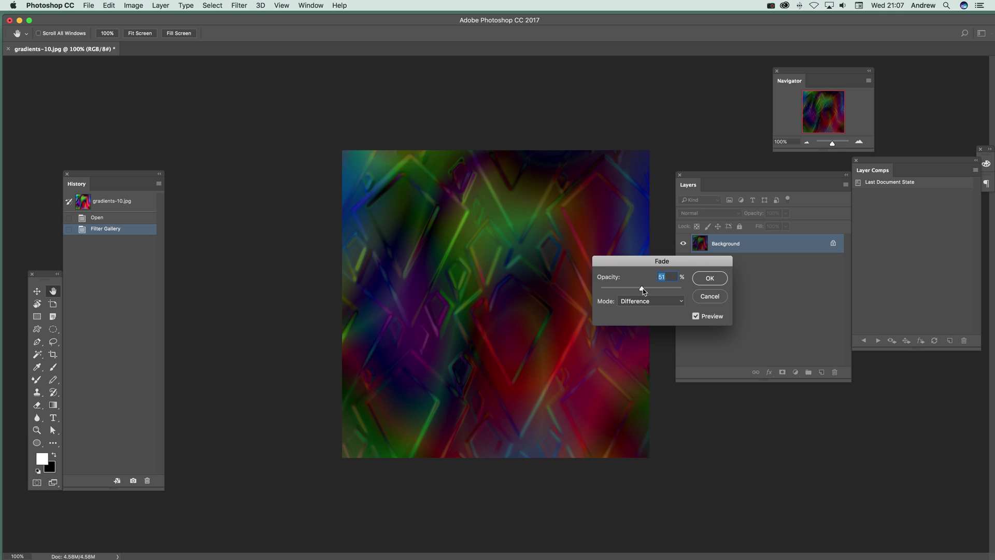
pyautogui.click(718, 280)
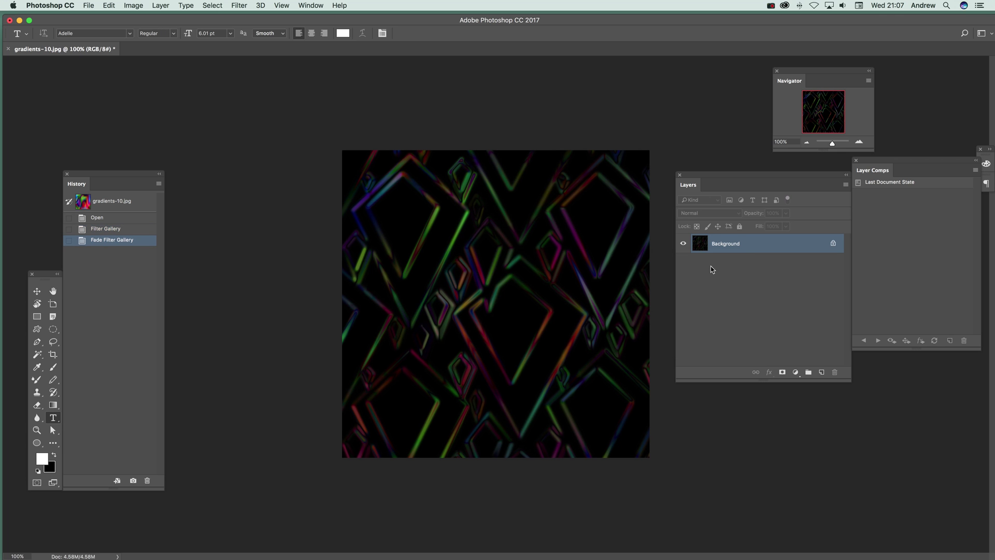
# - Apply a Vibrance adjustment to the faded image with Vibrance +52 and Saturation +76
pyautogui.click(133, 5)
pyautogui.moveTo(155, 33)
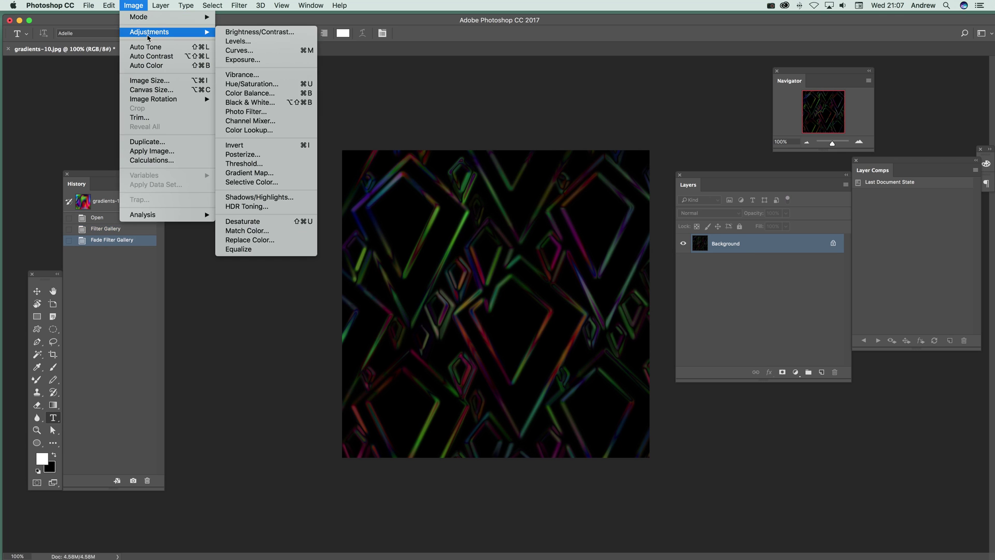
pyautogui.click(243, 75)
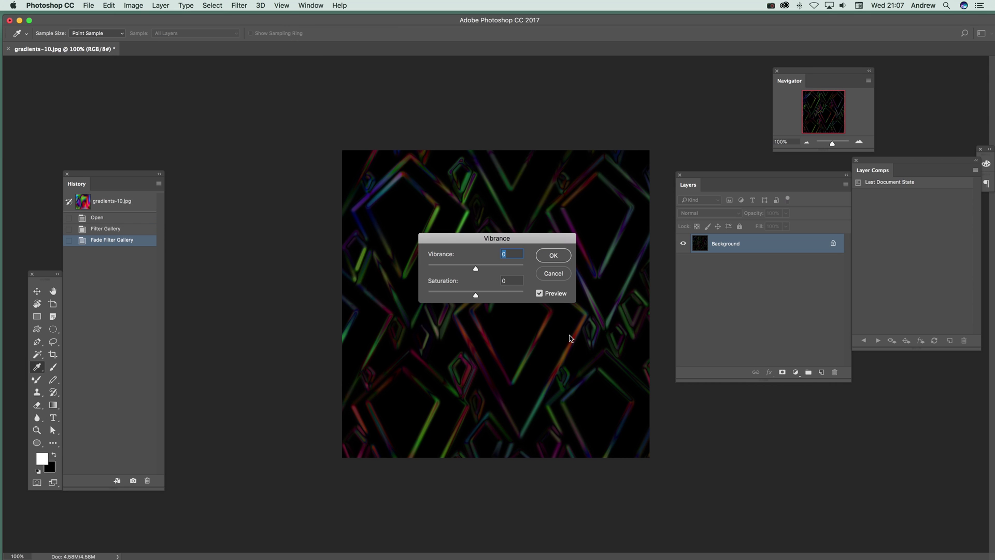
pyautogui.moveTo(475, 265); pyautogui.dragTo(502, 269)
pyautogui.click(506, 296)
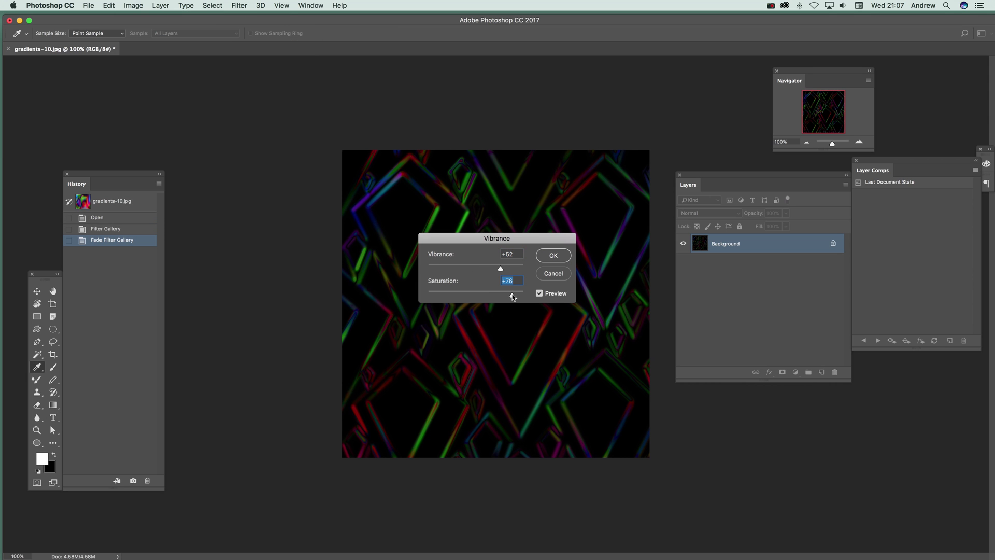
pyautogui.click(556, 258)
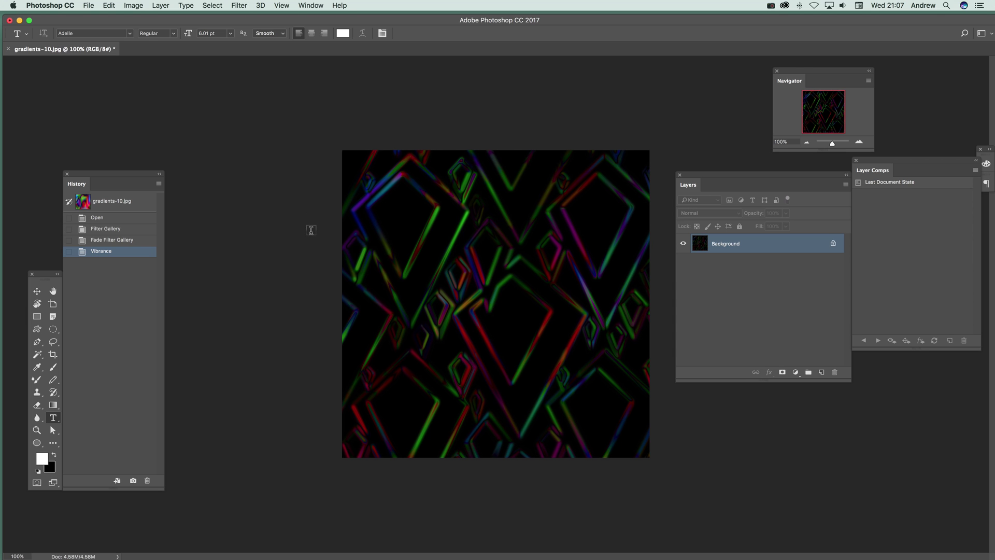
# - Apply the Oil Paint filter with Stylization 9.6, Cleanliness 8.8, Scale 9.0 and Bristle Detail 9.2, without Lighting
pyautogui.click(239, 6)
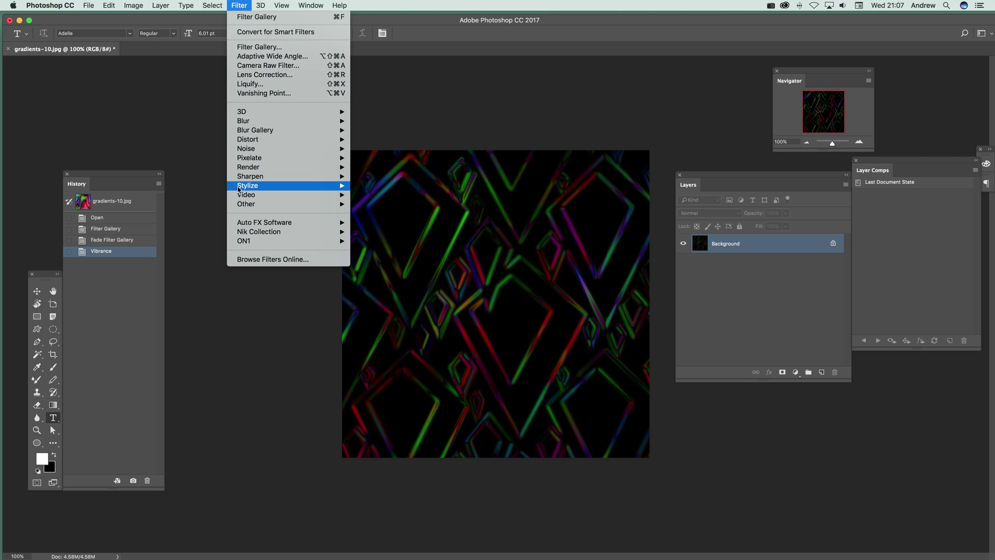
pyautogui.moveTo(248, 186)
pyautogui.click(377, 222)
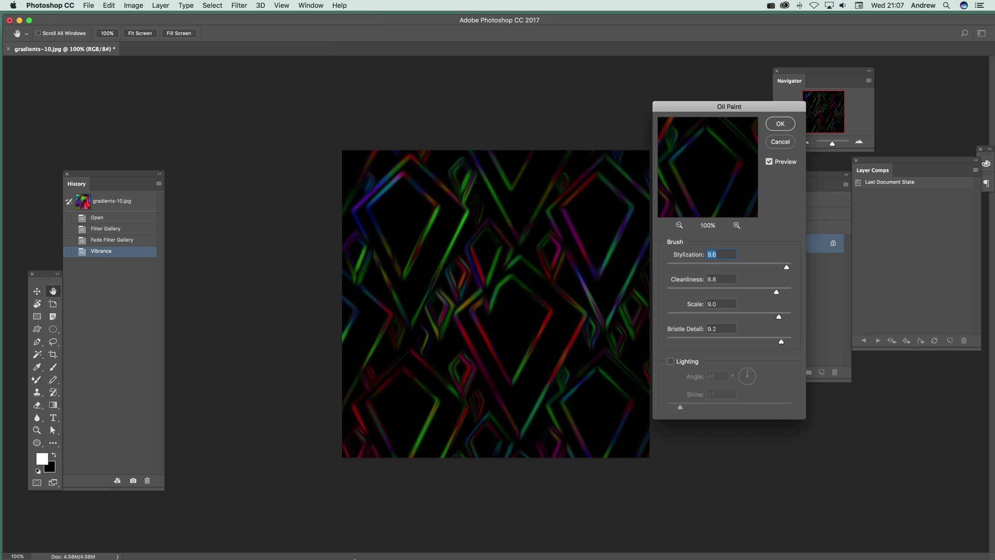
pyautogui.click(781, 123)
pyautogui.press('t')
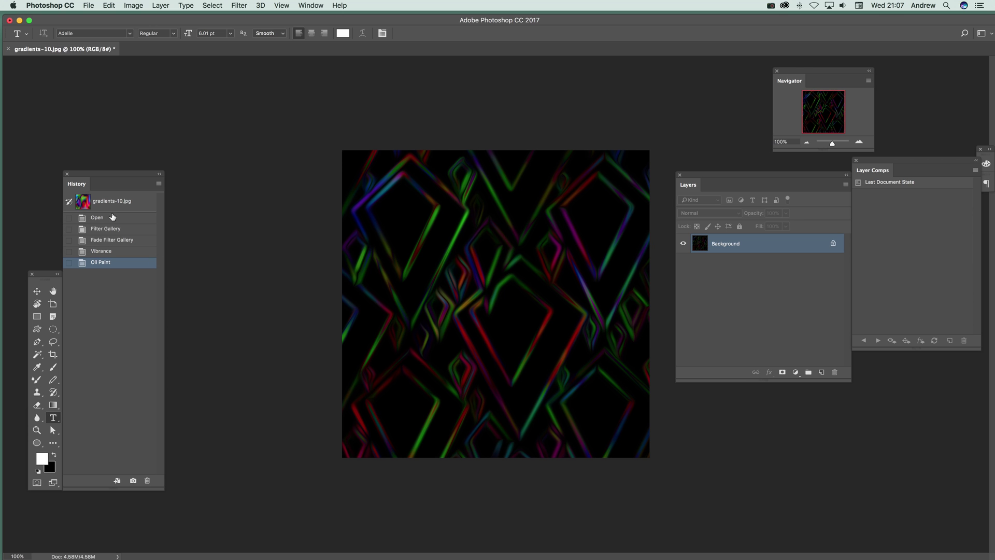
pyautogui.click(109, 5)
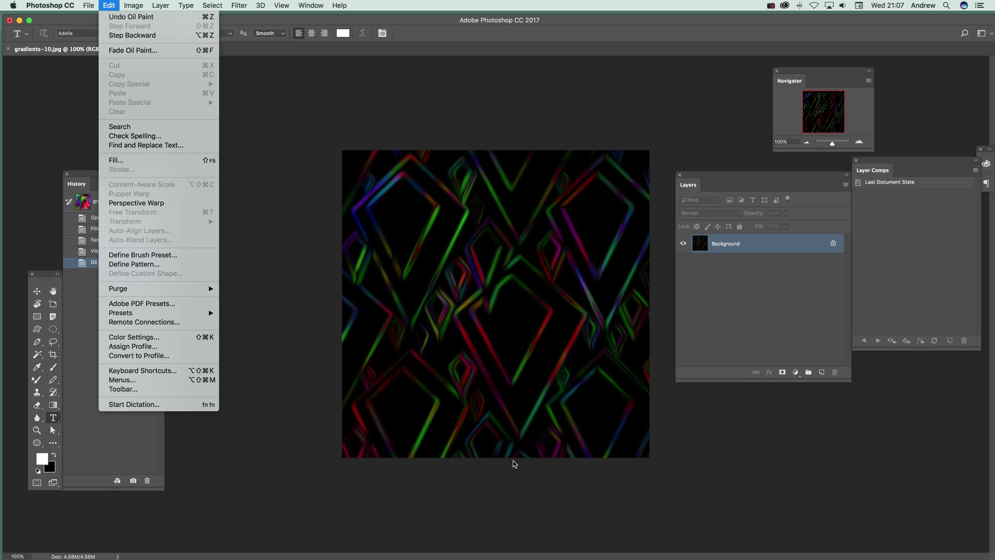
pyautogui.press('Escape')
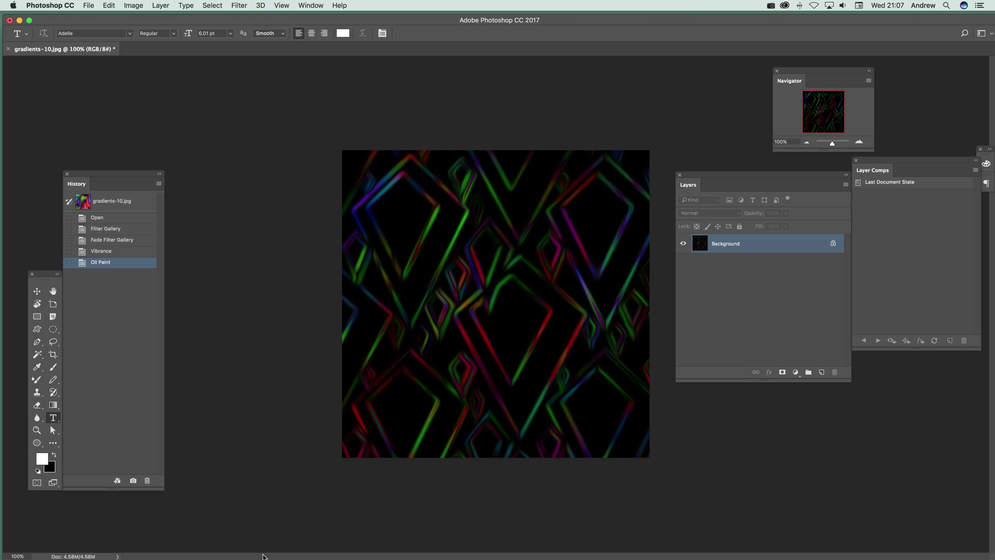
# - Step back through the history to the Filter Gallery state, and revert the image to its Open state
pyautogui.click(115, 240)
pyautogui.click(115, 229)
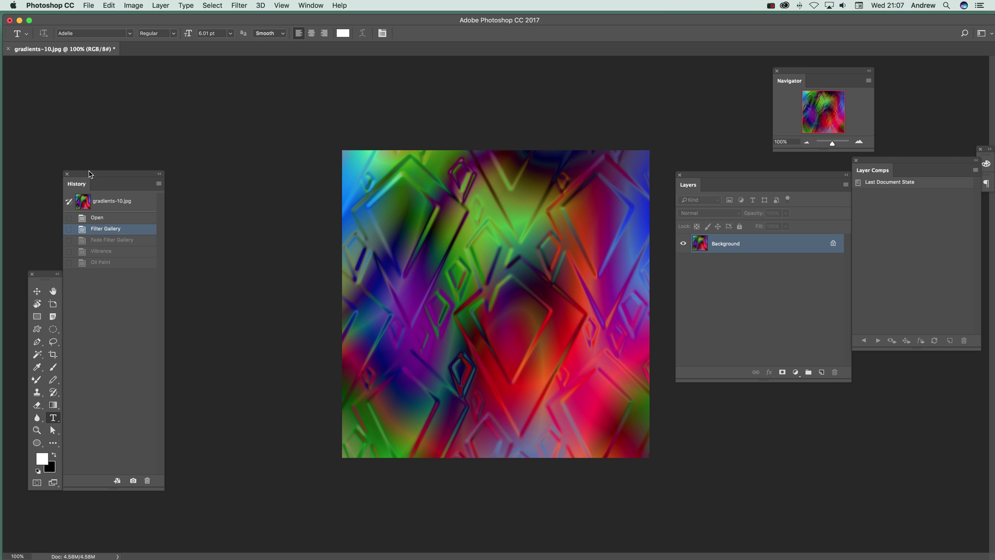
pyautogui.click(96, 219)
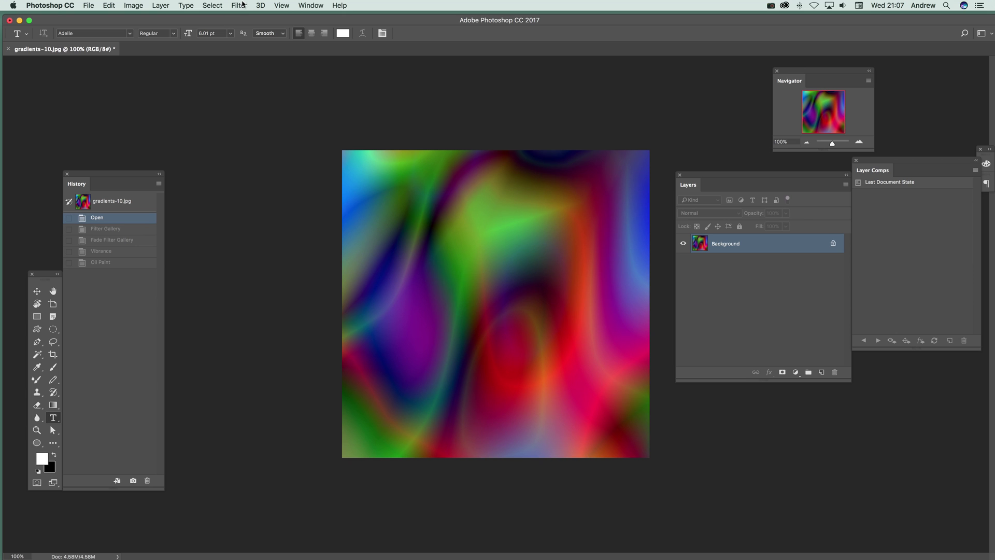
# - Reopen the Glass filter in the Filter Gallery, set the texture's Scaling to 121% and add a second Glass effect layer
pyautogui.click(242, 6)
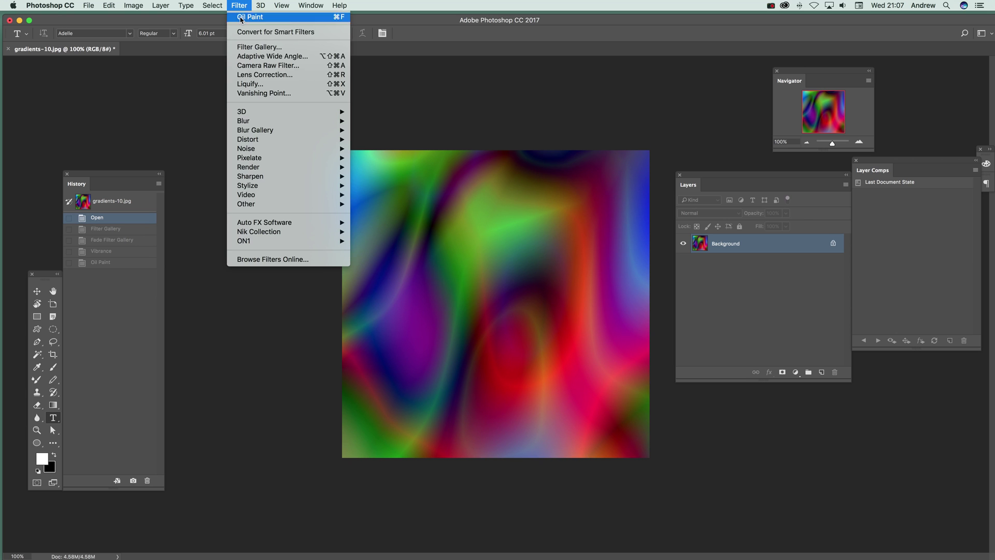
pyautogui.click(248, 47)
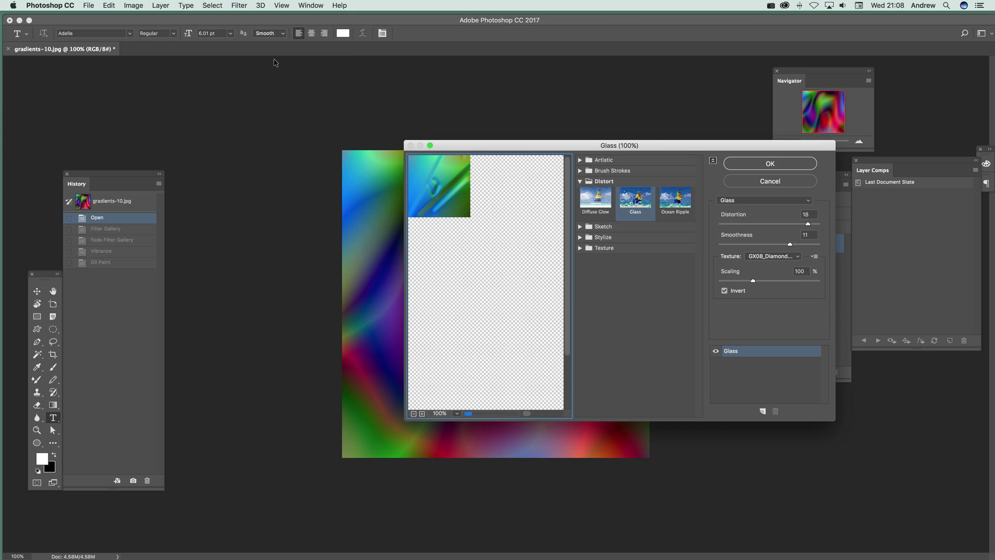
pyautogui.click(774, 281)
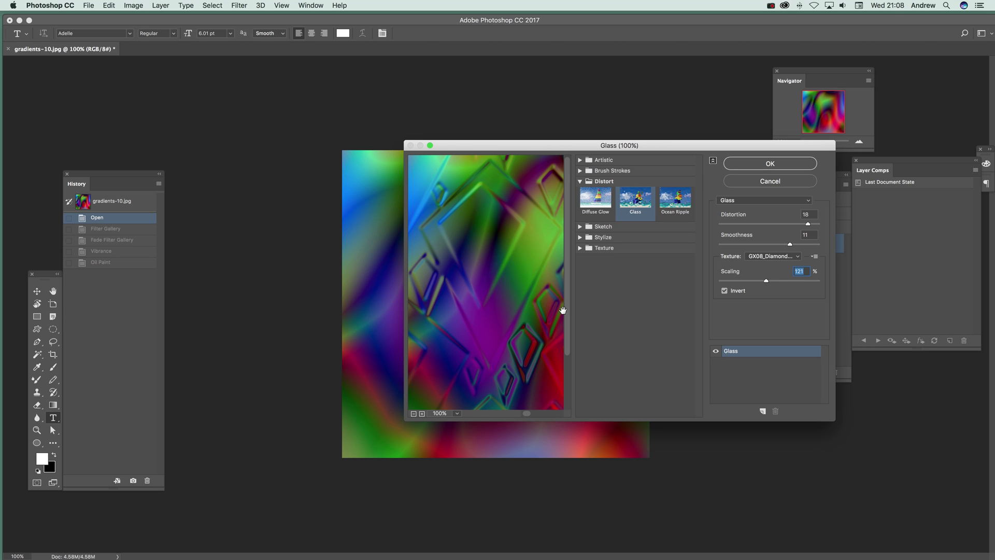
pyautogui.click(763, 412)
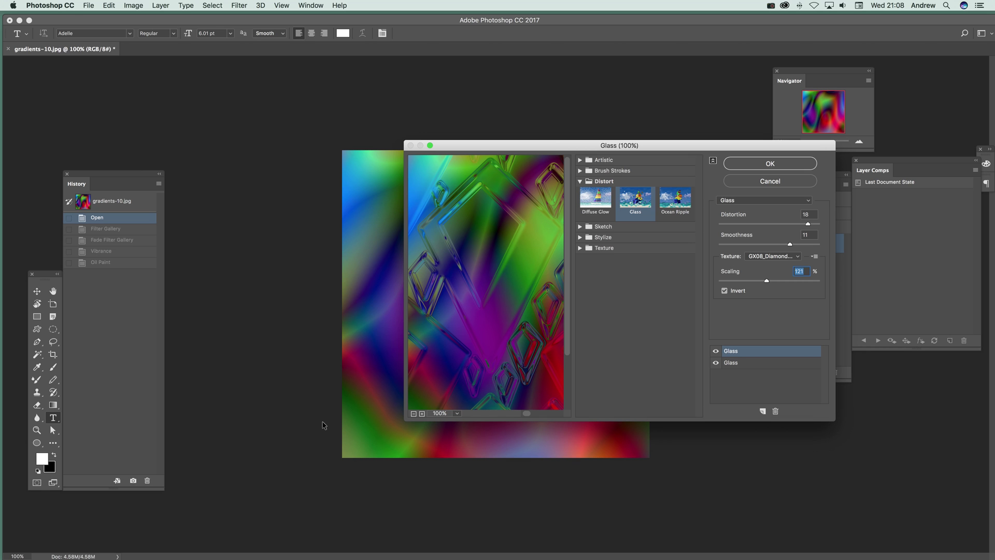
# - Add a third Glass effect layer and set its texture Scaling to 90%
pyautogui.click(763, 412)
pyautogui.click(766, 280)
pyautogui.click(747, 283)
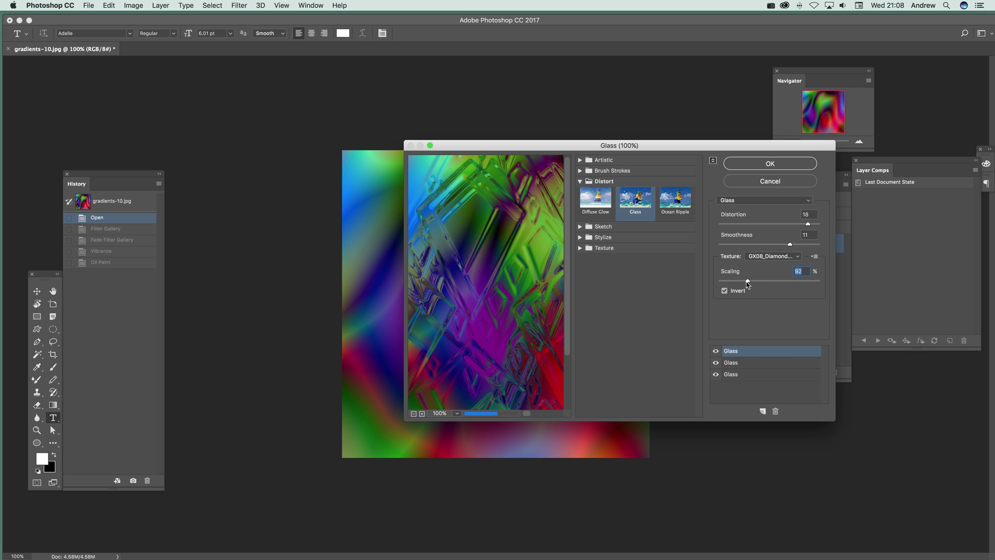
pyautogui.moveTo(747, 283); pyautogui.dragTo(747, 284)
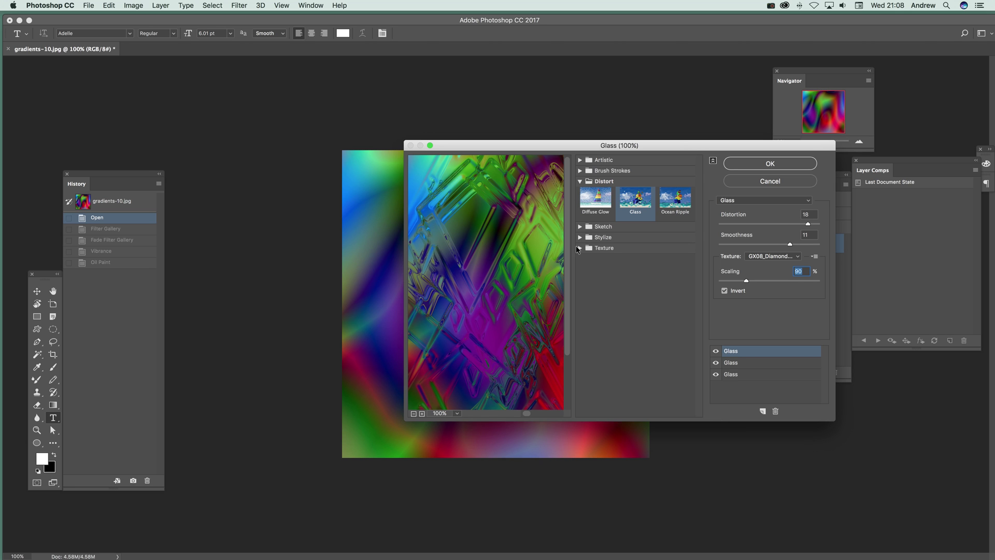
# - Set the uppermost Glass effect layer's Distortion to 16, turn off its Invert option and apply the stacked Glass effects
pyautogui.click(732, 364)
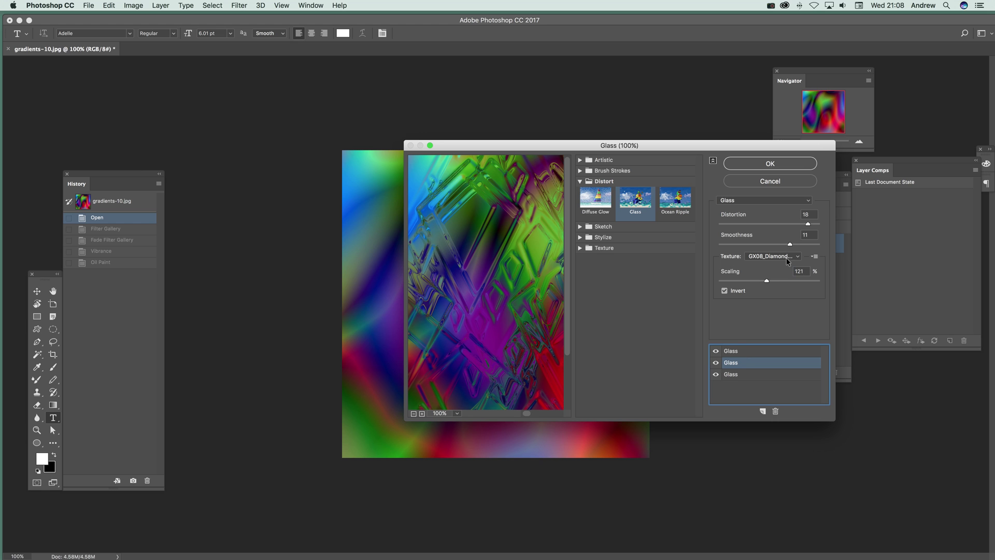
pyautogui.click(750, 352)
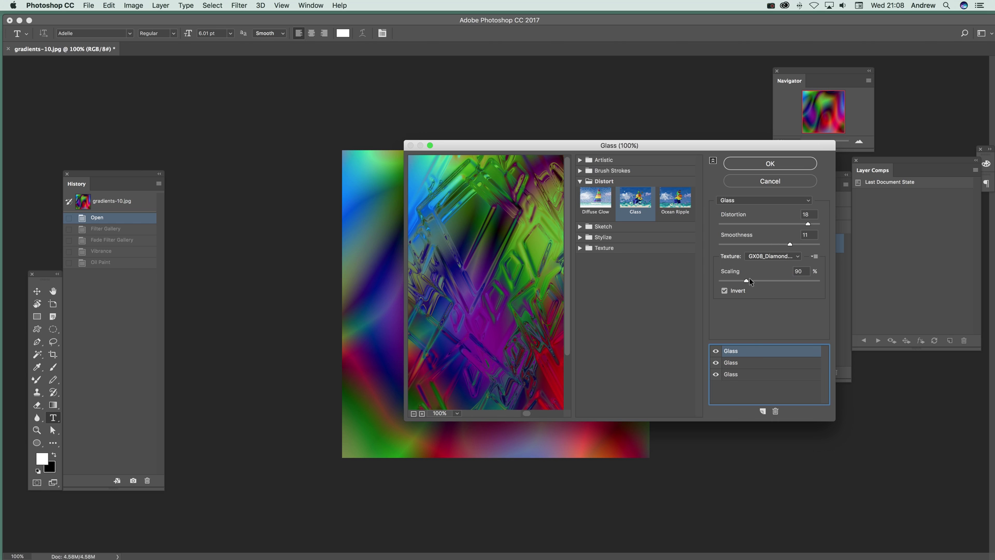
pyautogui.moveTo(790, 244); pyautogui.dragTo(797, 223)
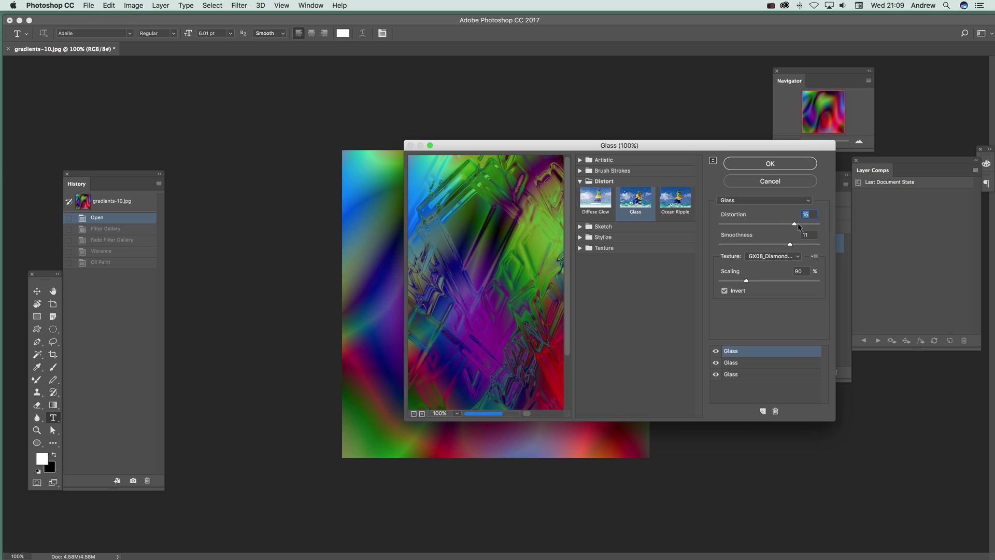
pyautogui.click(725, 291)
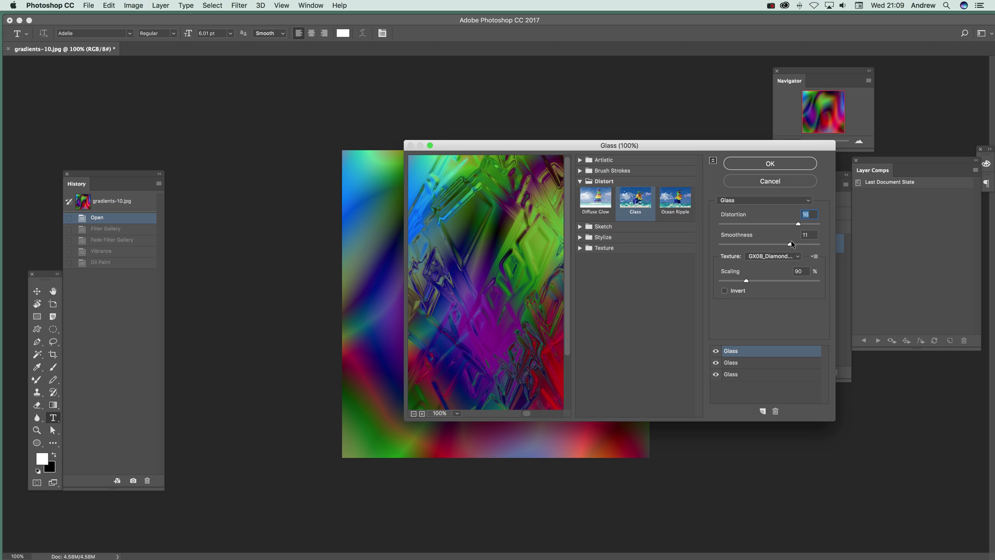
pyautogui.click(814, 256)
pyautogui.click(804, 310)
pyautogui.click(784, 158)
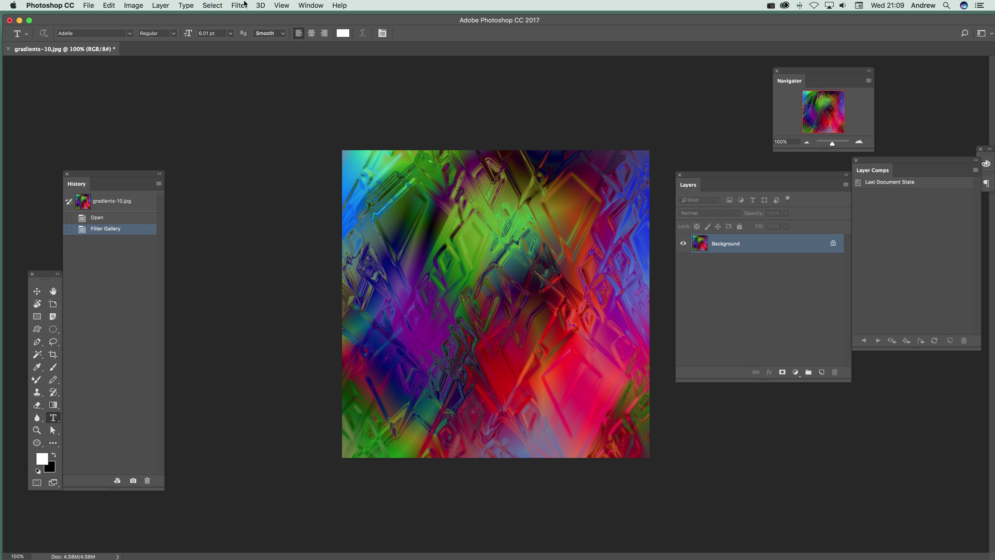
# - Apply the Oil Paint filter to the image with its existing brush settings, and repeat the filter once
pyautogui.click(240, 5)
pyautogui.moveTo(275, 186)
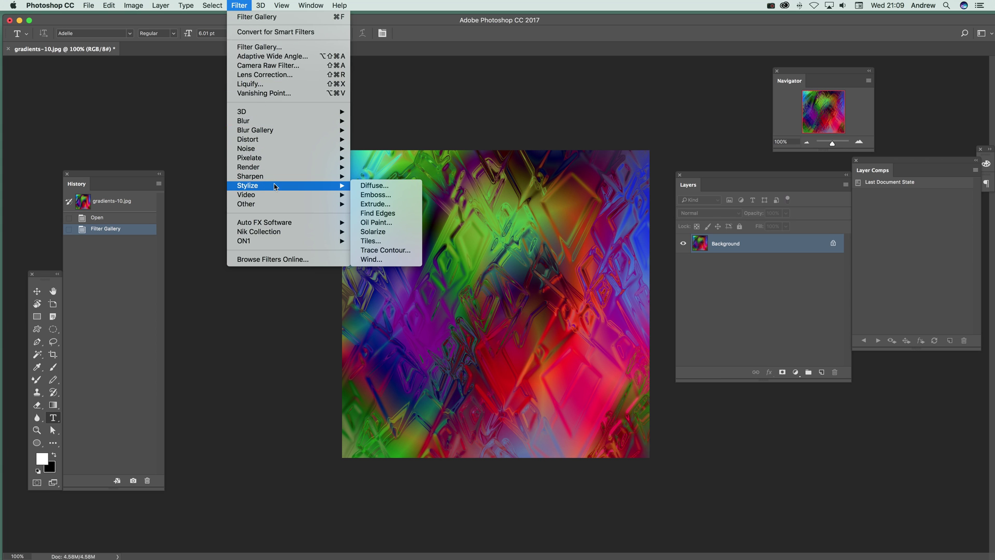
pyautogui.click(376, 223)
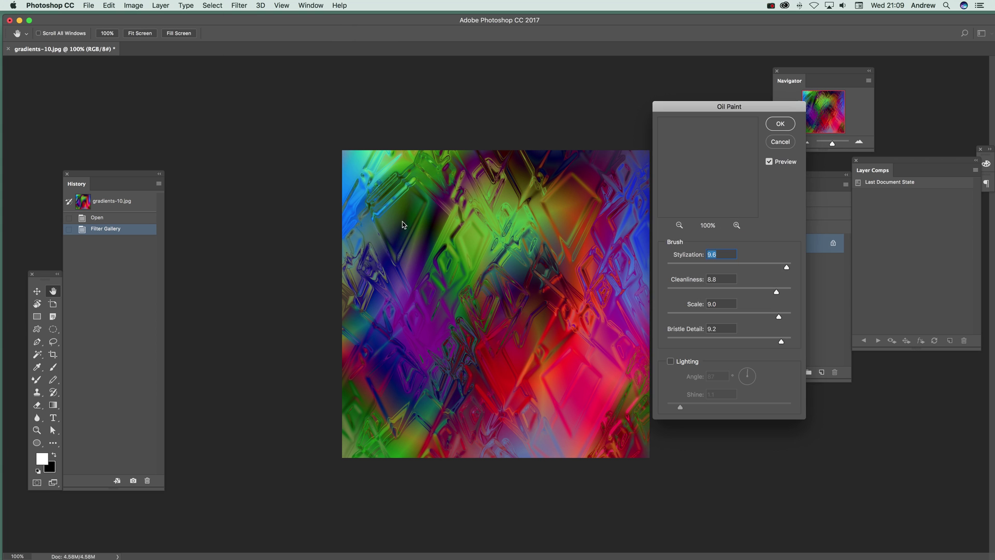
pyautogui.click(780, 123)
pyautogui.click(236, 5)
pyautogui.click(244, 17)
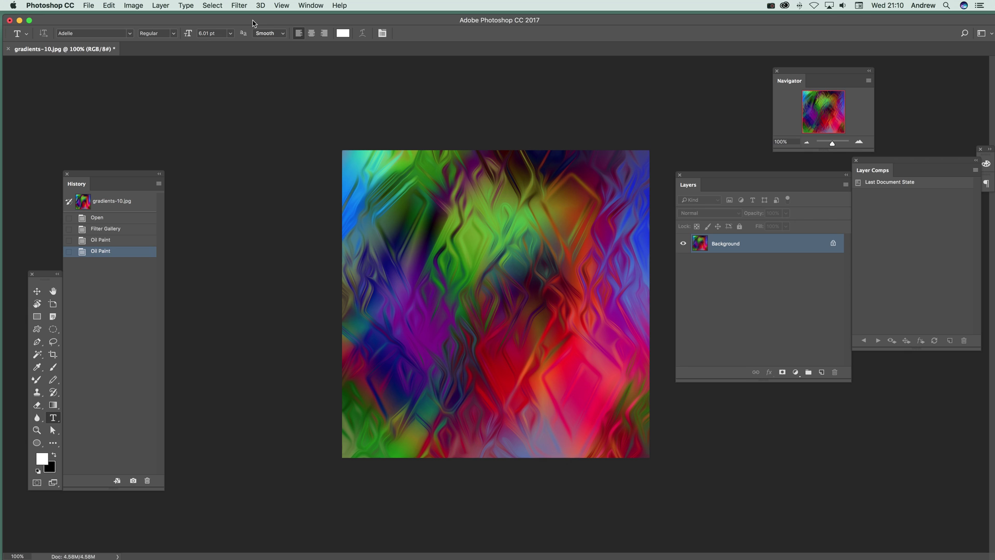
pyautogui.click(134, 6)
pyautogui.moveTo(142, 33)
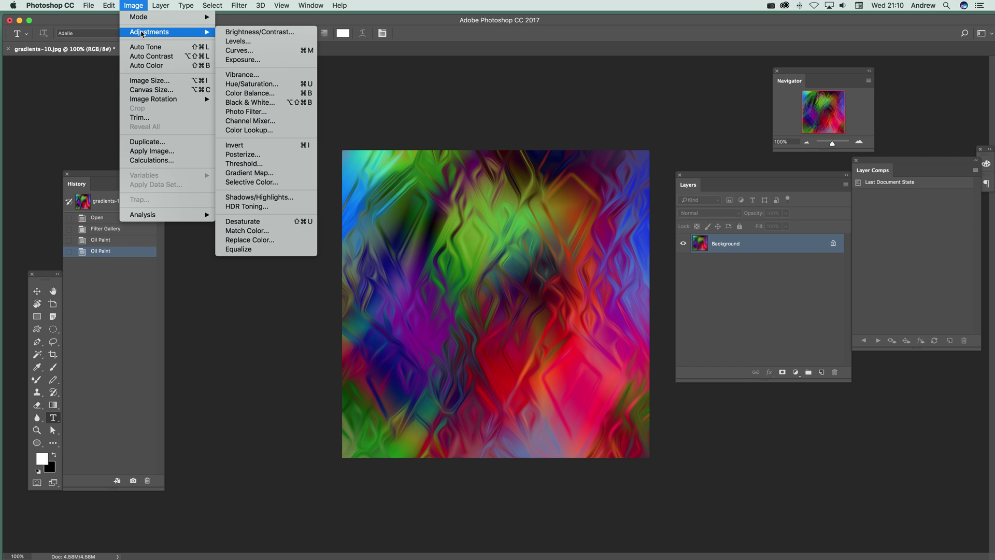
pyautogui.click(250, 102)
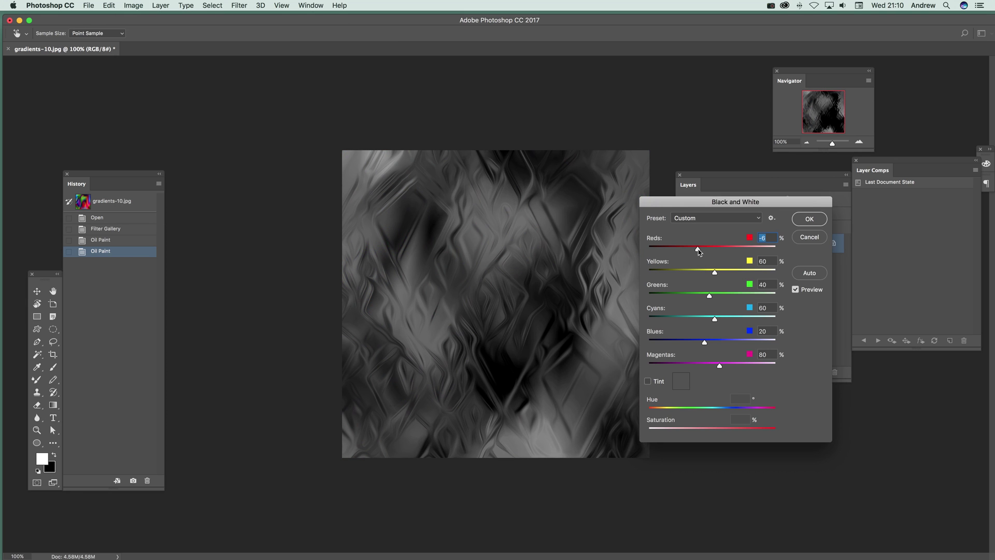
pyautogui.click(808, 239)
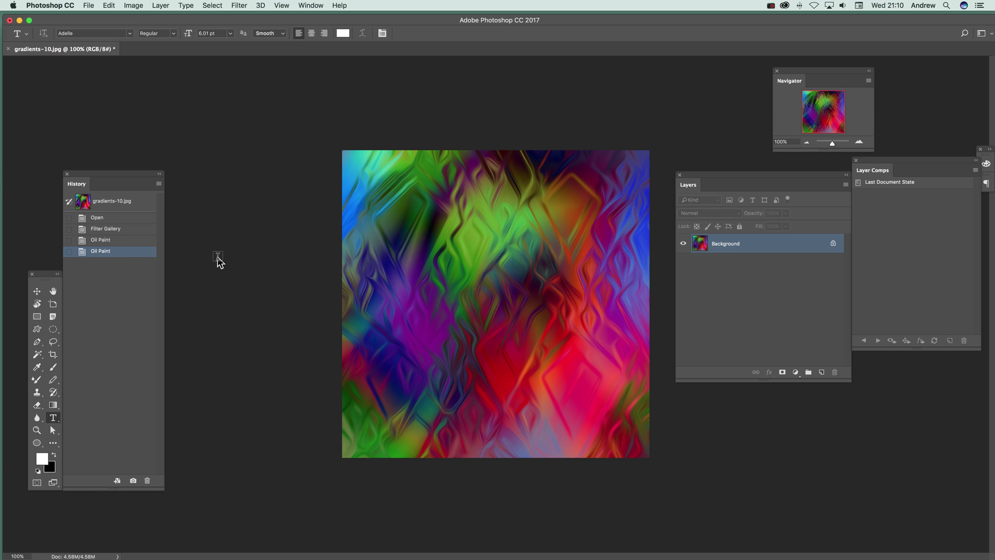
# - Revert the image to its Open state in the history and duplicate the Background layer as Background copy
pyautogui.click(106, 231)
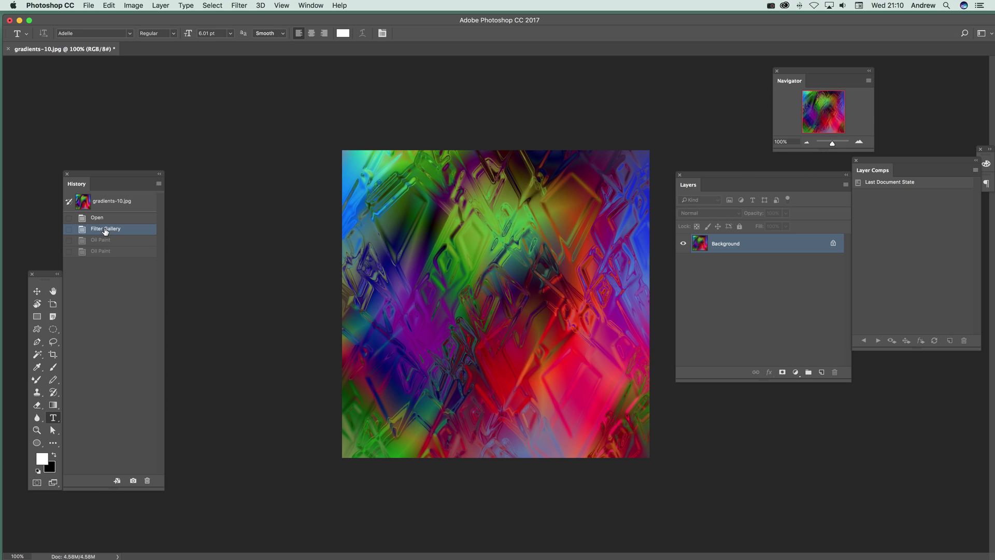
pyautogui.click(106, 219)
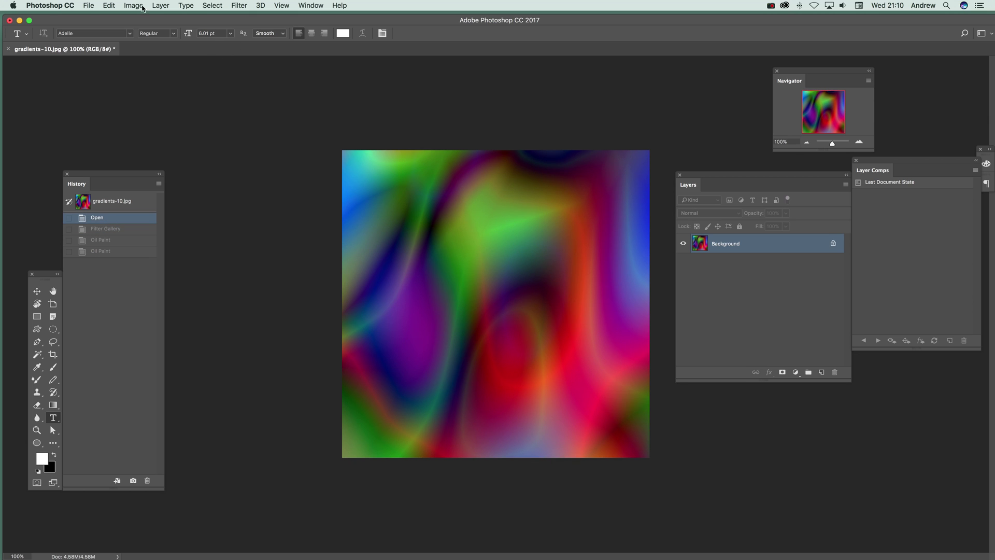
pyautogui.click(161, 6)
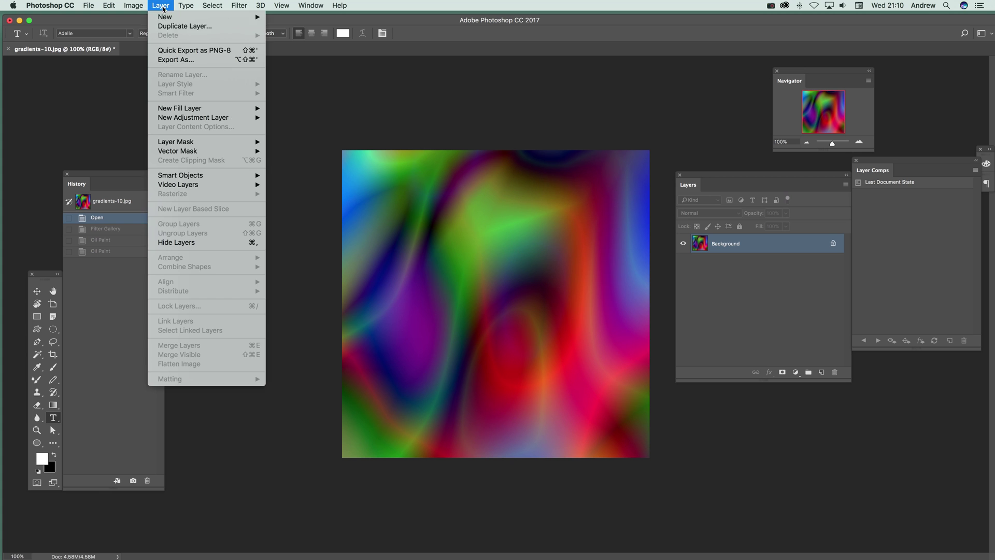
pyautogui.click(169, 27)
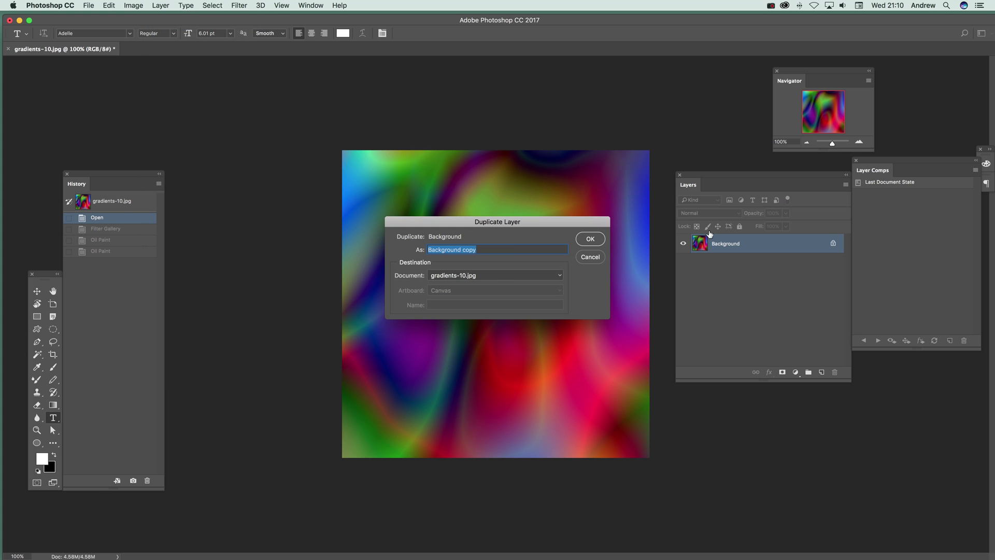
pyautogui.click(590, 238)
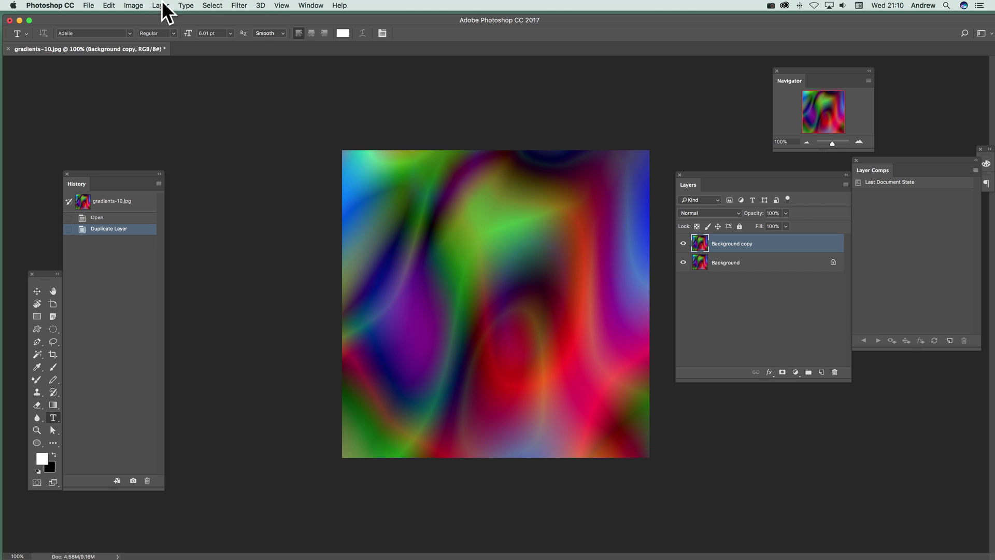
# - Convert the Background copy layer to a Smart Object
pyautogui.click(158, 5)
pyautogui.moveTo(218, 175)
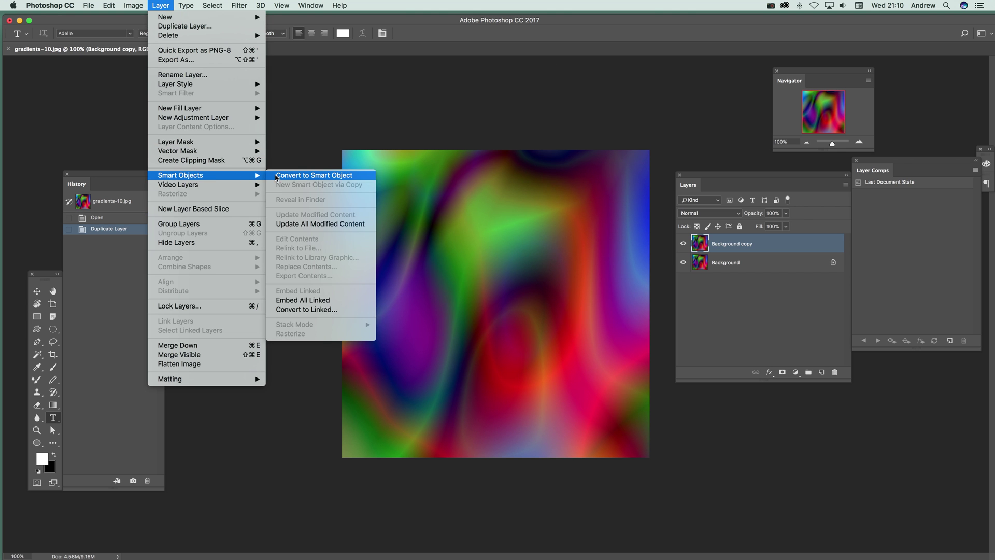
pyautogui.click(323, 176)
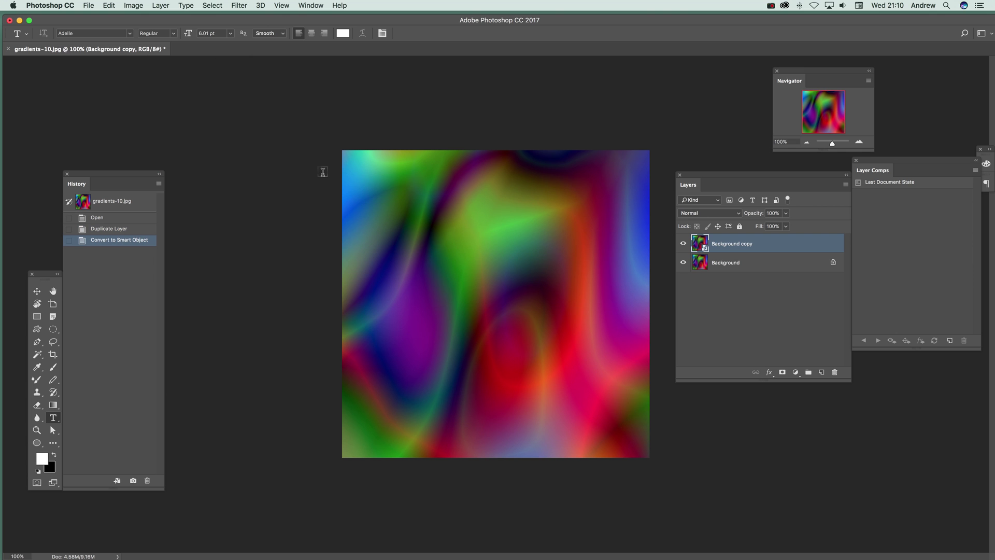
# - Apply the Filter Gallery's stacked Glass effects to the Smart Object, adding a fourth Glass effect layer with Distortion 7
pyautogui.click(240, 5)
pyautogui.click(422, 101)
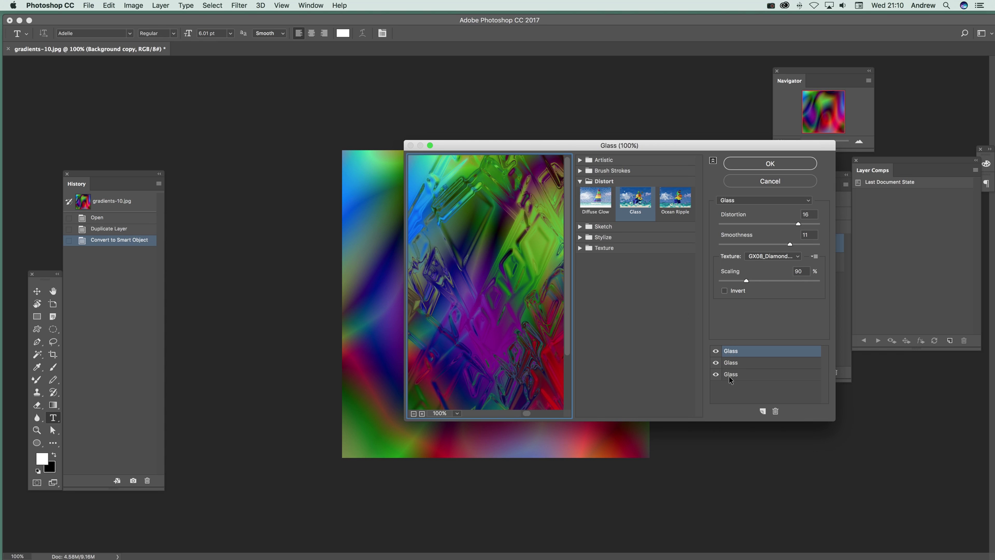
pyautogui.click(763, 411)
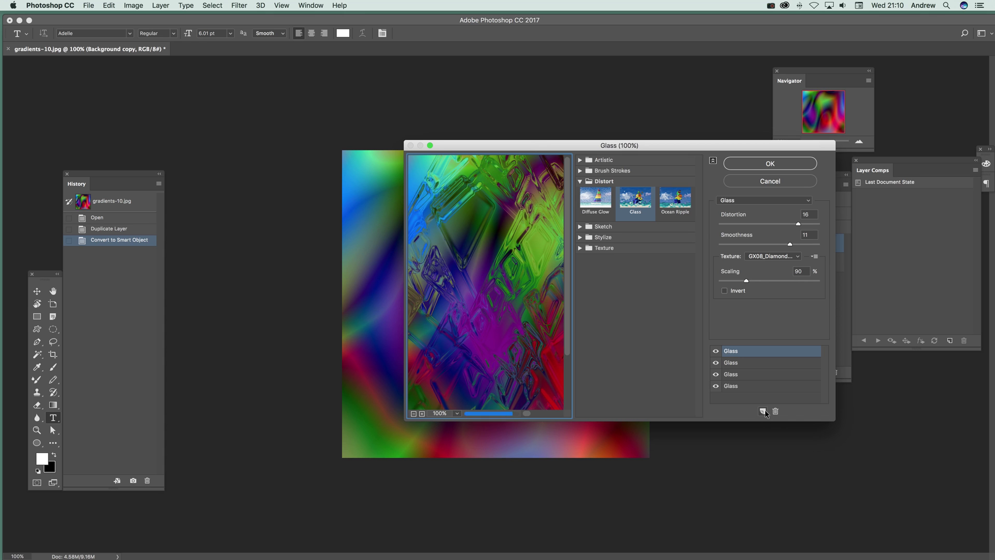
pyautogui.moveTo(807, 227); pyautogui.dragTo(812, 227)
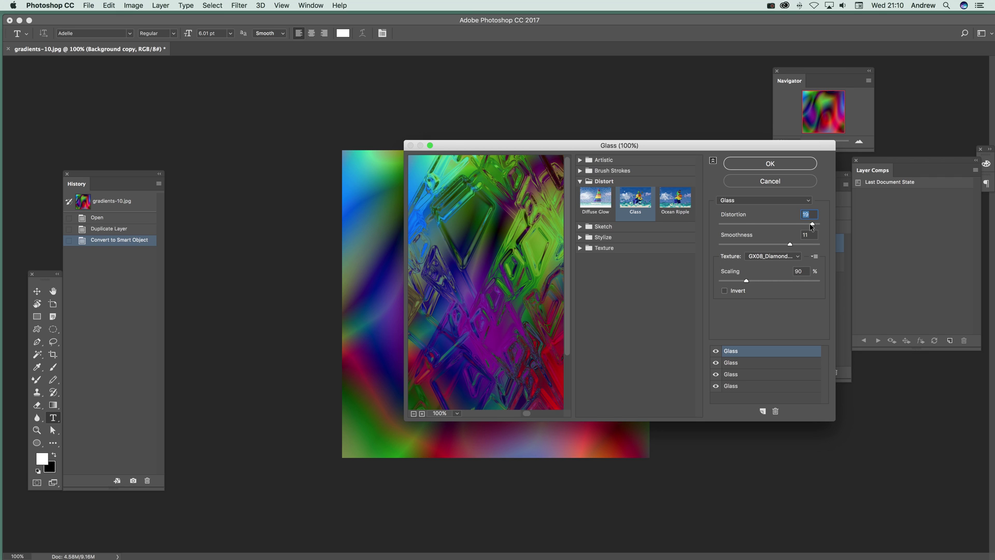
pyautogui.click(759, 223)
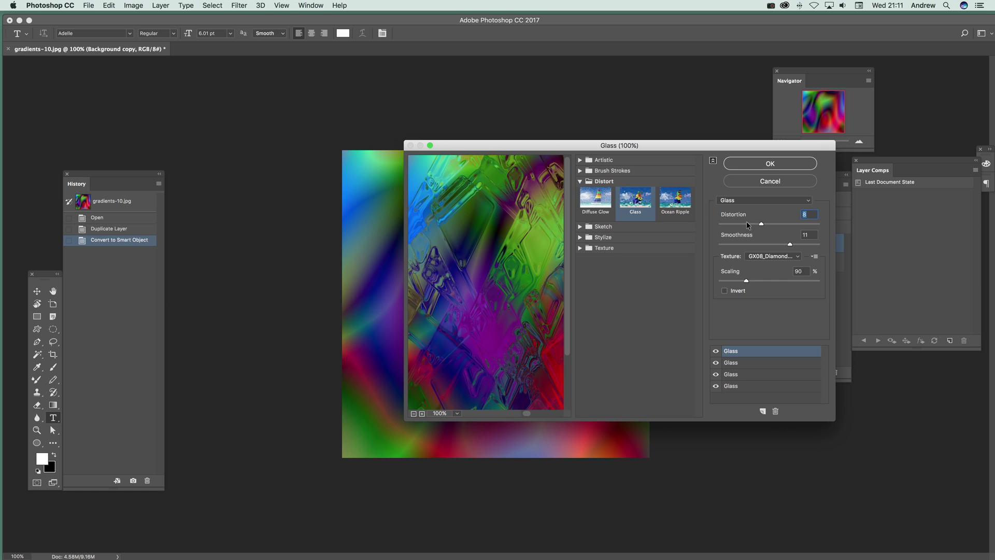
pyautogui.moveTo(756, 228); pyautogui.dragTo(754, 228)
pyautogui.click(771, 165)
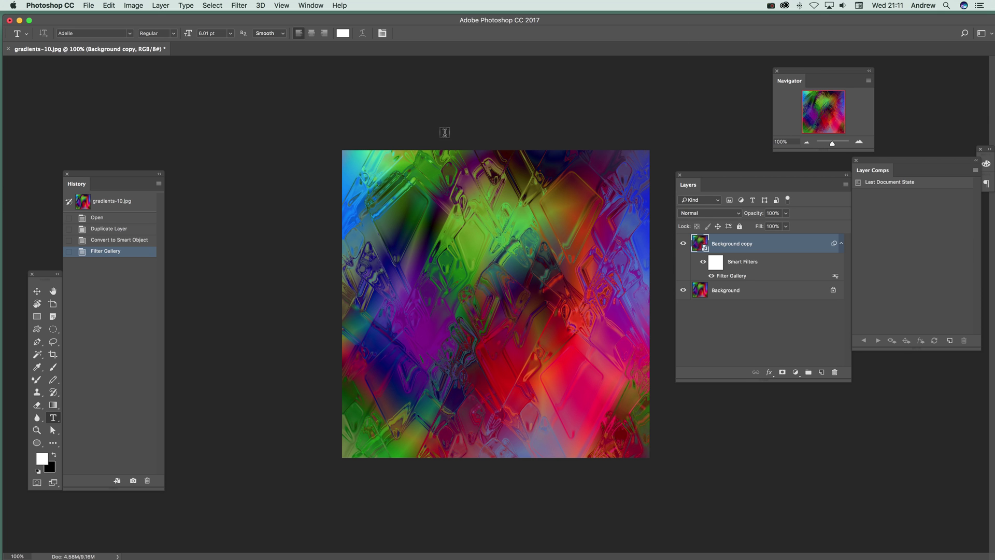
# - Edit the Filter Gallery smart filter, setting the uppermost Glass effect's texture Scaling to 151%
pyautogui.doubleClick(737, 275)
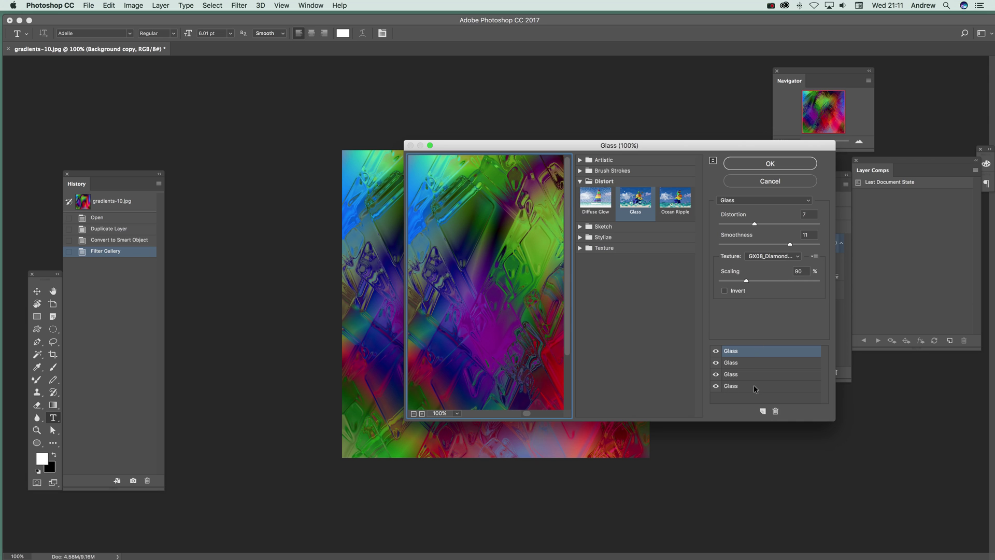
pyautogui.moveTo(756, 280)
pyautogui.mouseDown()
pyautogui.moveTo(738, 281)
pyautogui.moveTo(771, 280)
pyautogui.mouseUp()
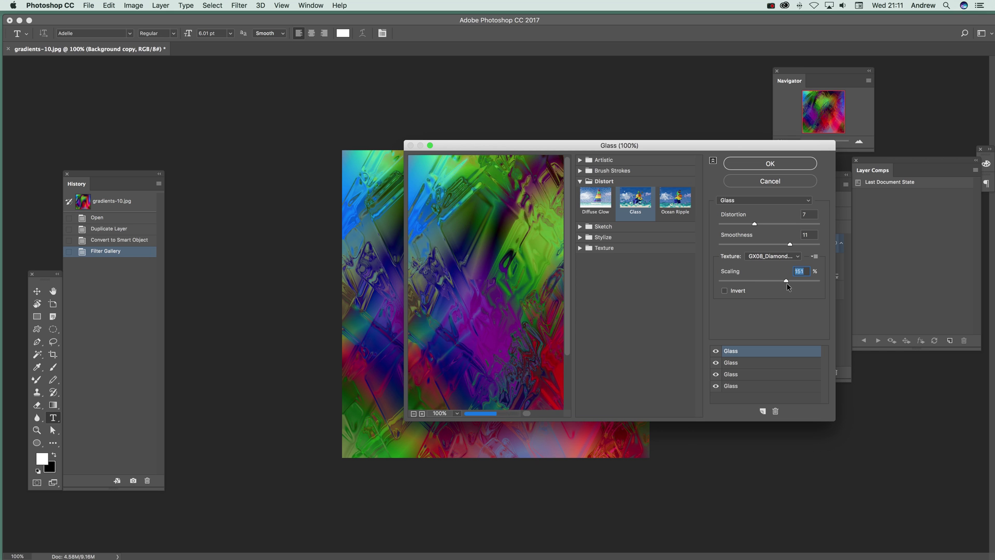
pyautogui.click(768, 161)
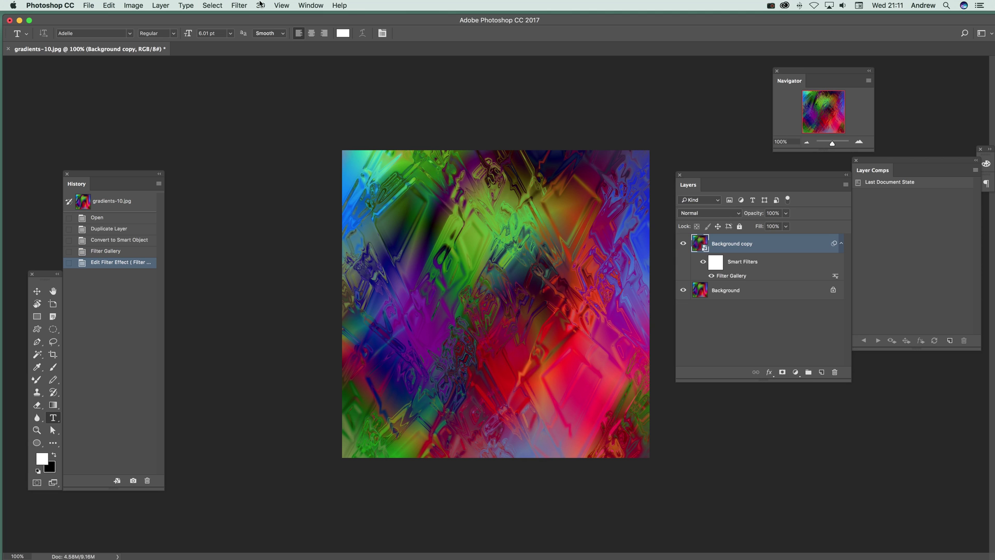
# - Apply the Oil Paint filter with its existing brush settings as a smart filter on the Background copy layer
pyautogui.click(239, 6)
pyautogui.moveTo(277, 136)
pyautogui.moveTo(274, 186)
pyautogui.click(389, 223)
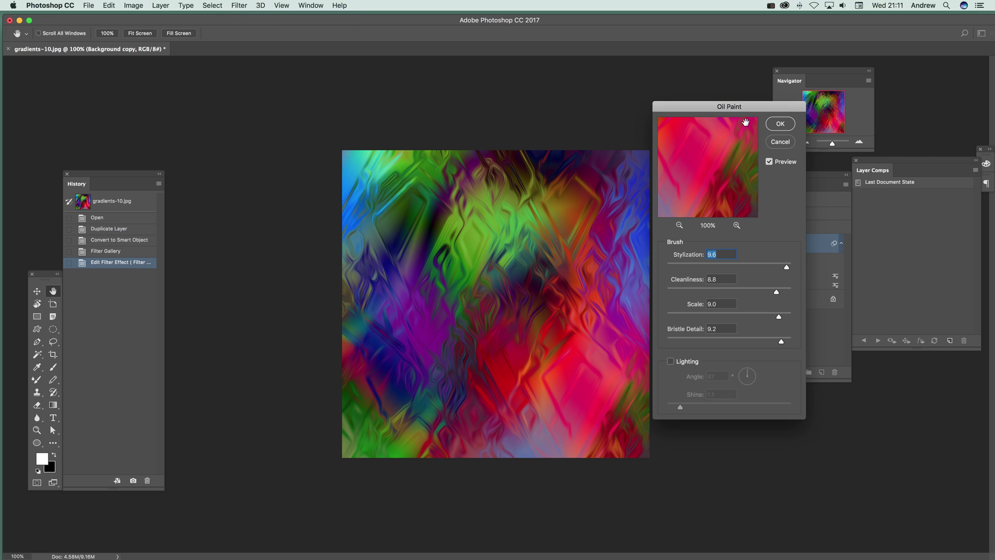
pyautogui.click(781, 124)
pyautogui.press('t')
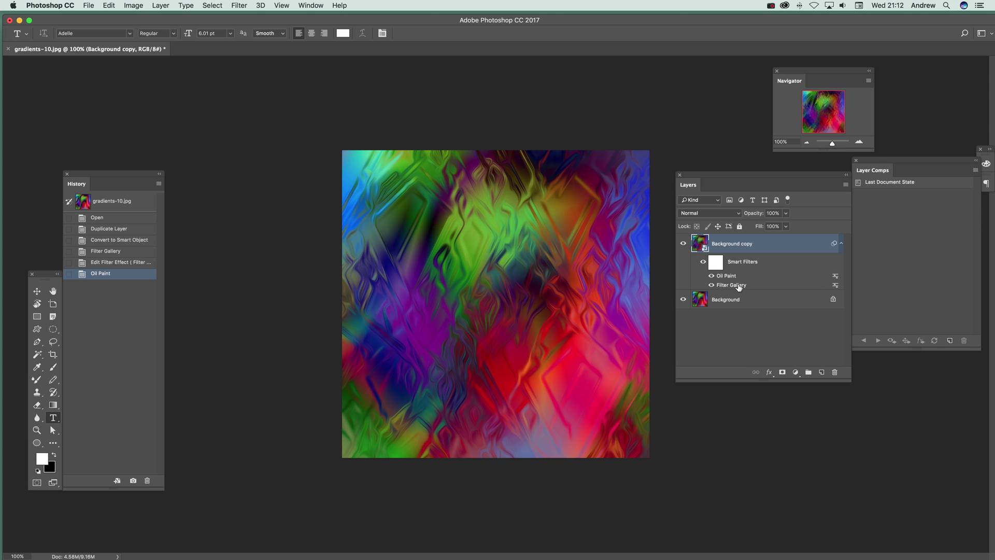
pyautogui.click(845, 185)
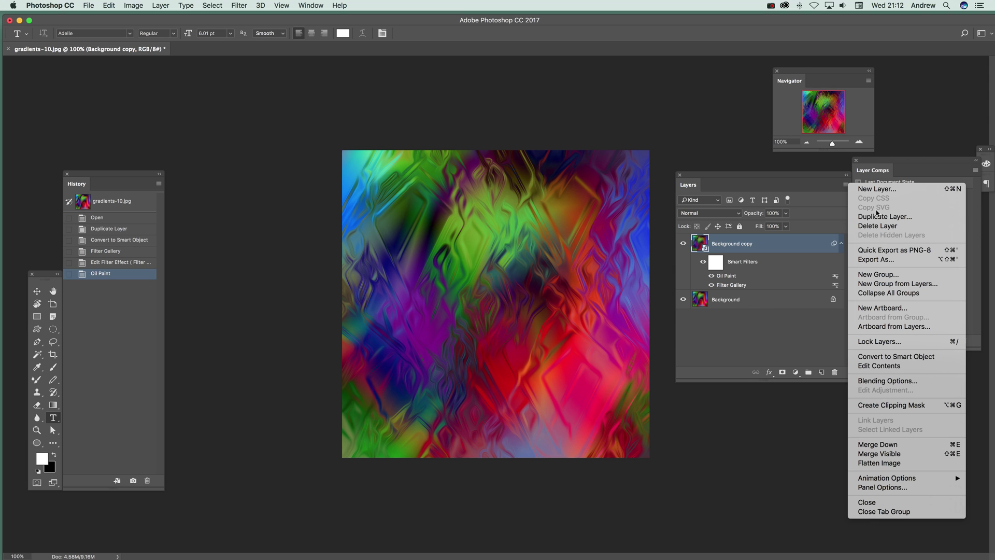
pyautogui.click(745, 325)
pyautogui.rightClick(736, 286)
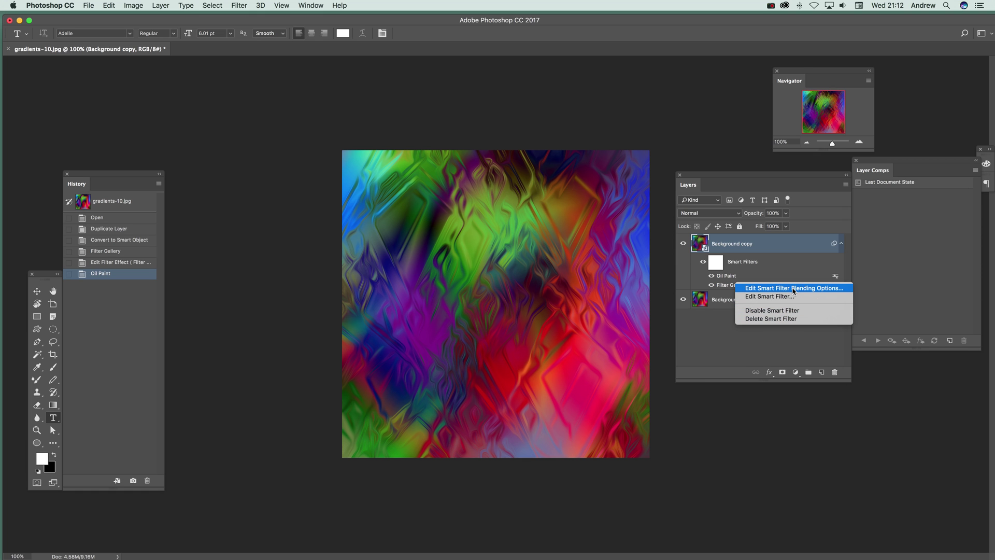
pyautogui.click(719, 331)
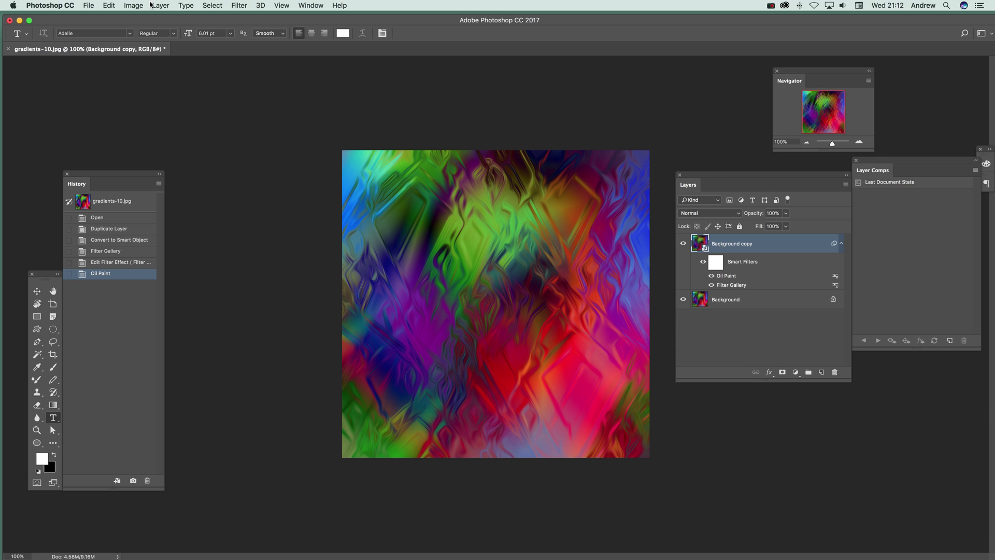
# - Add another Filter Gallery smart filter using only the uppermost Glass effect with Distortion 11, hiding the other three Glass effects
pyautogui.click(239, 6)
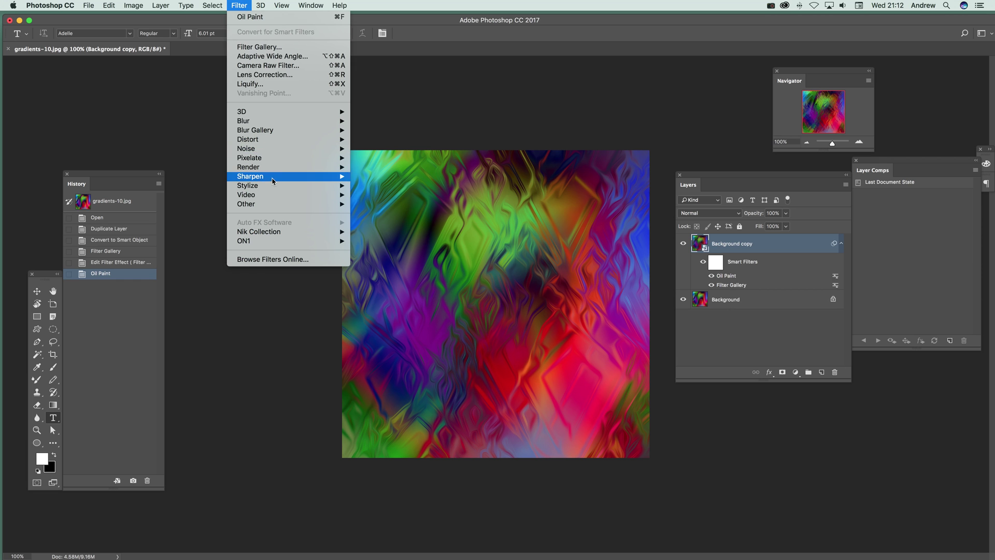
pyautogui.click(271, 48)
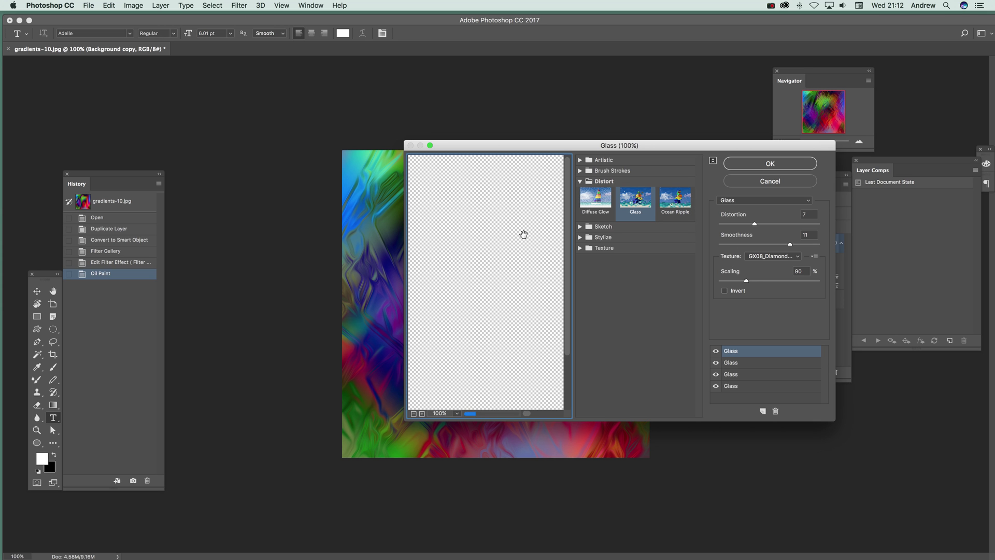
pyautogui.moveTo(755, 223); pyautogui.dragTo(772, 223)
pyautogui.moveTo(717, 365); pyautogui.dragTo(718, 383)
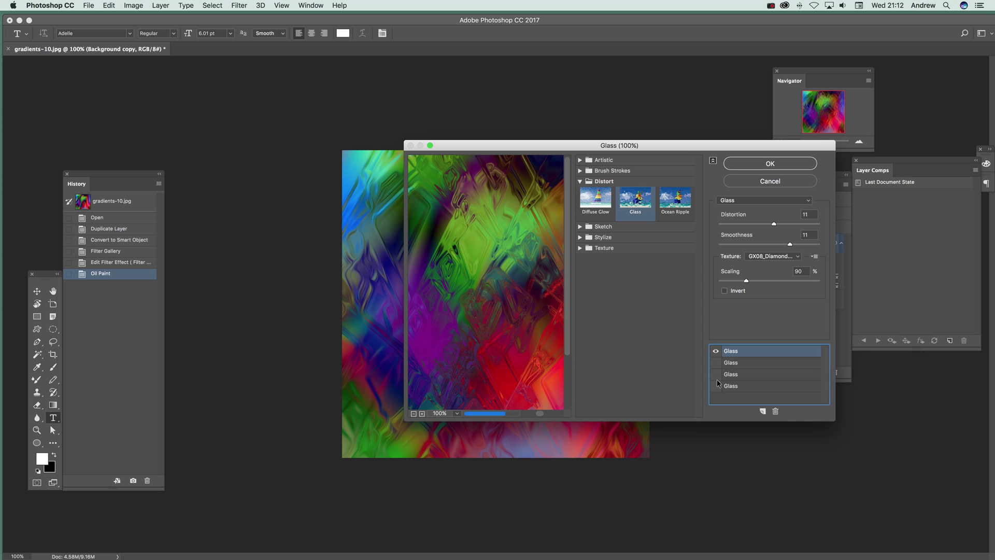
pyautogui.click(775, 163)
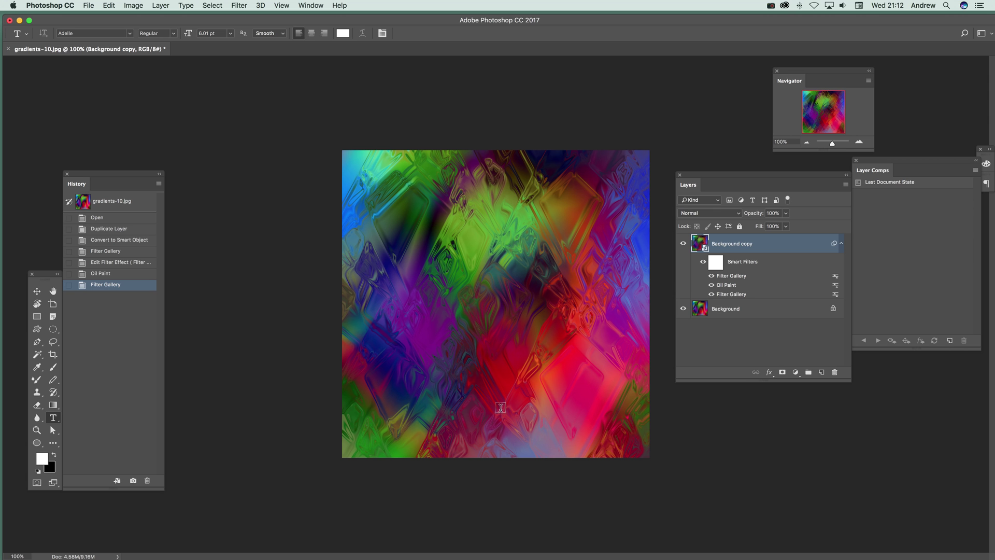
# - Try the Darken, Difference and Linear Light blending modes on the Background copy layer, and set it to Overlay
pyautogui.click(716, 214)
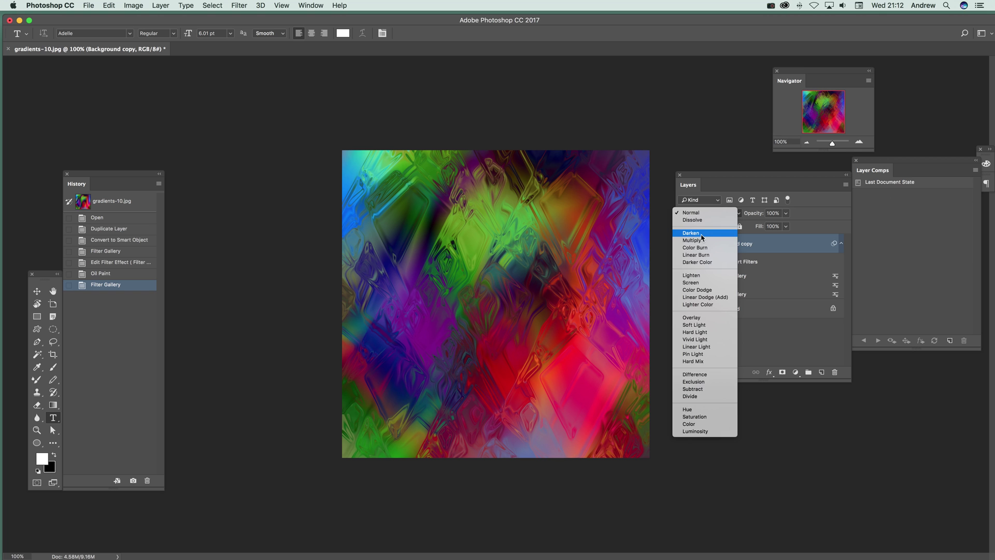
pyautogui.click(703, 233)
pyautogui.click(706, 213)
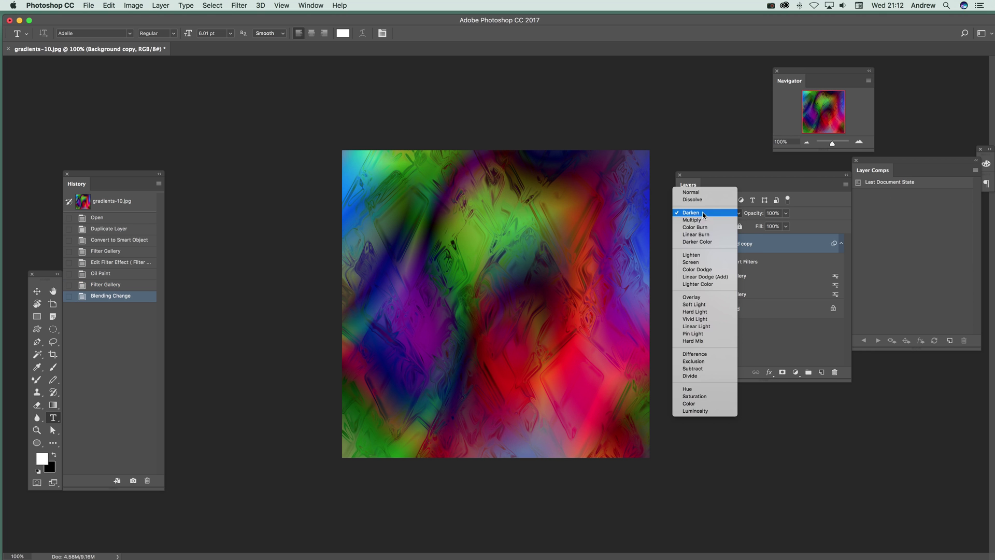
pyautogui.click(696, 354)
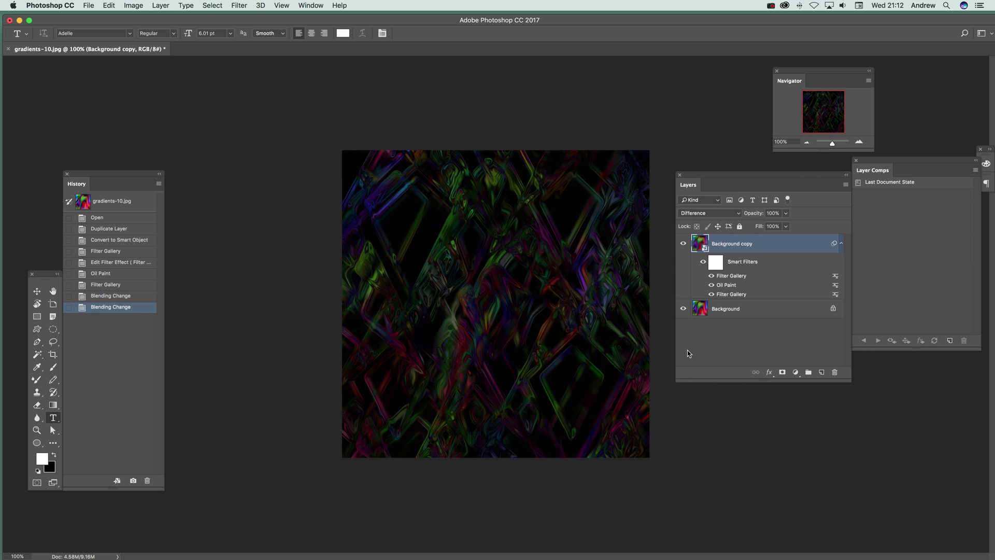
pyautogui.click(711, 213)
pyautogui.click(701, 186)
pyautogui.click(709, 213)
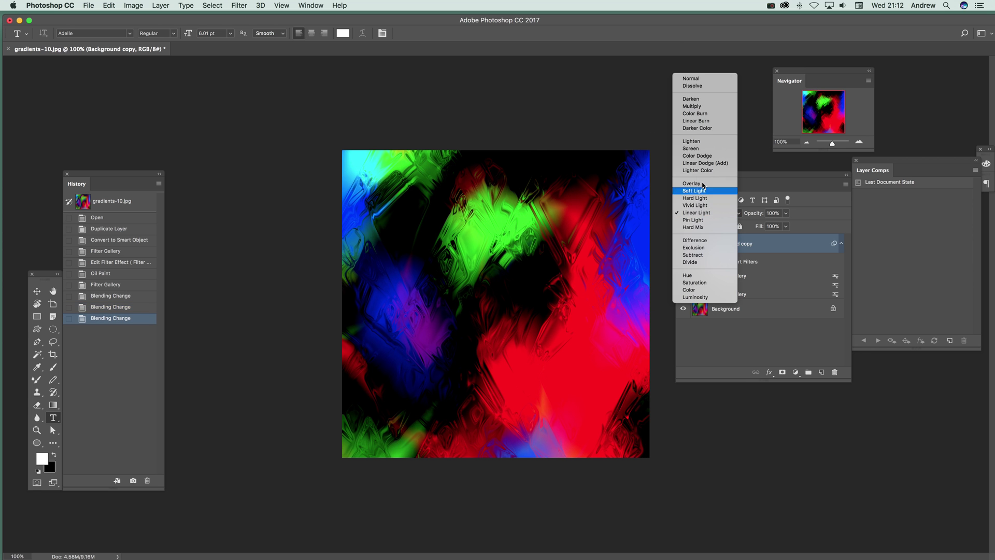
pyautogui.click(695, 185)
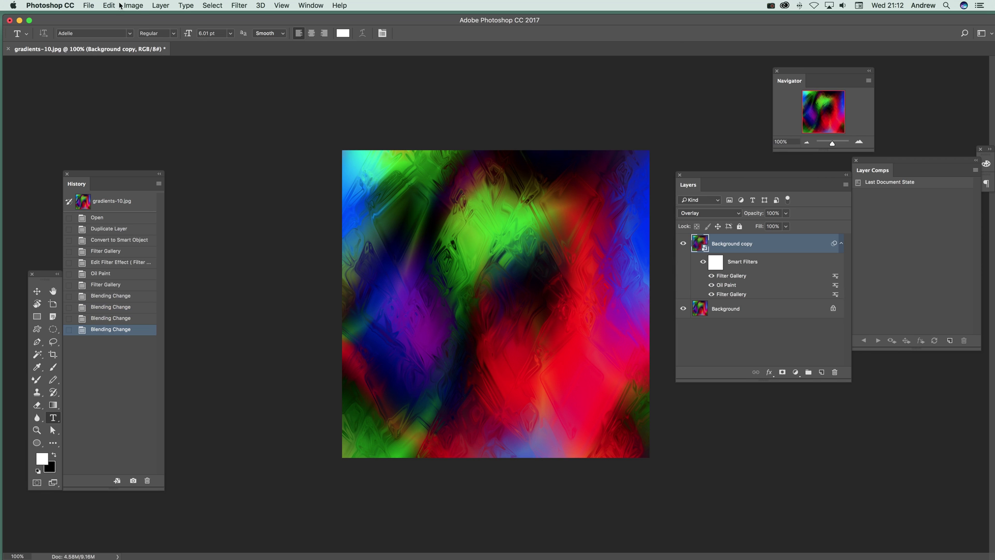
# - Flatten the image and display its colour channels beside the canvas
pyautogui.click(159, 6)
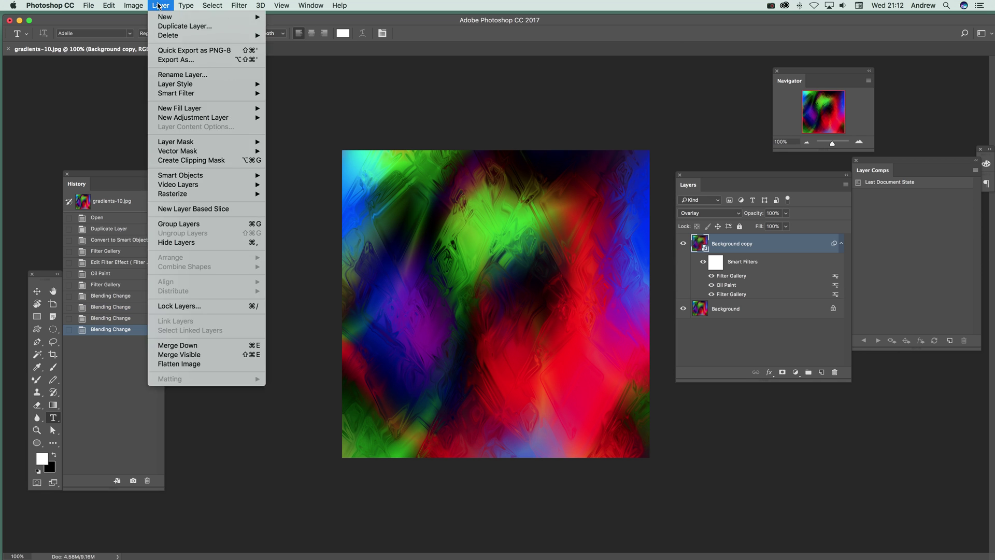
pyautogui.click(180, 364)
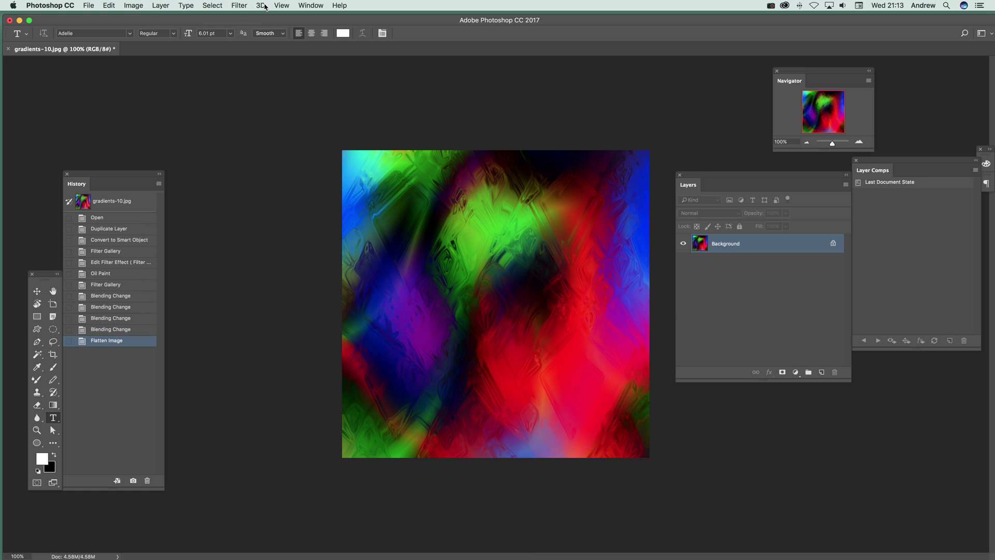
pyautogui.click(306, 5)
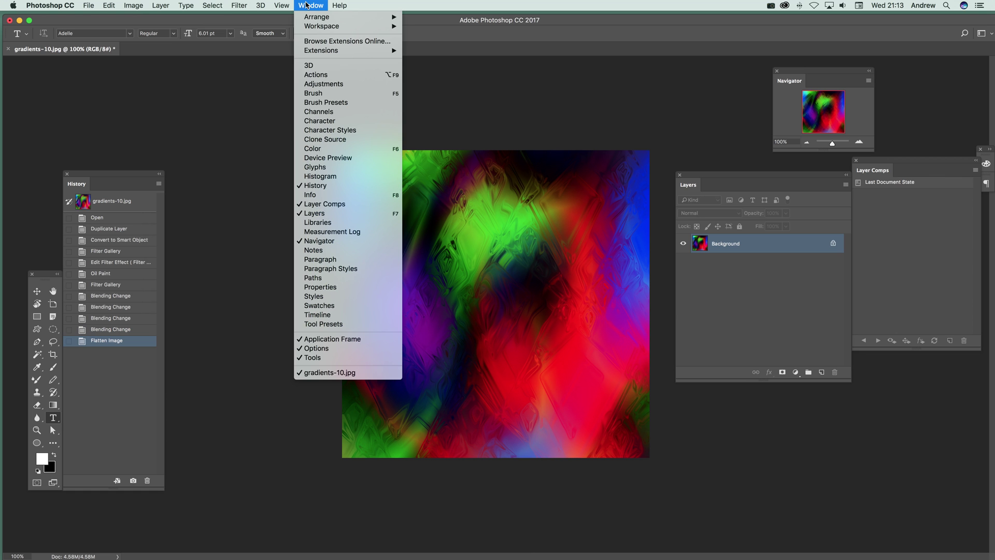
pyautogui.click(332, 113)
pyautogui.moveTo(873, 162); pyautogui.dragTo(635, 279)
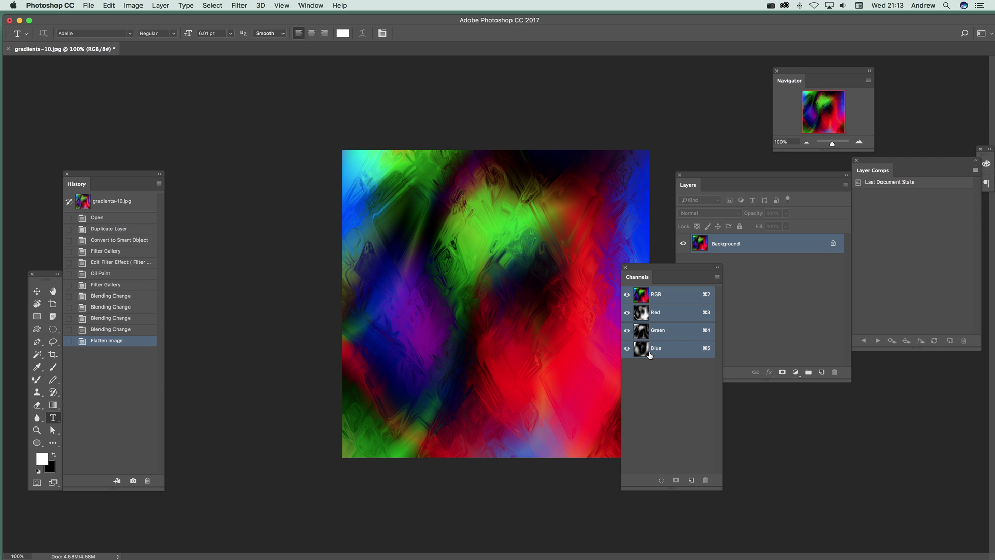
# - Apply the Glass filter to only the Red channel with Distortion 17, Smoothness 14 and texture Scaling 155%
pyautogui.click(662, 316)
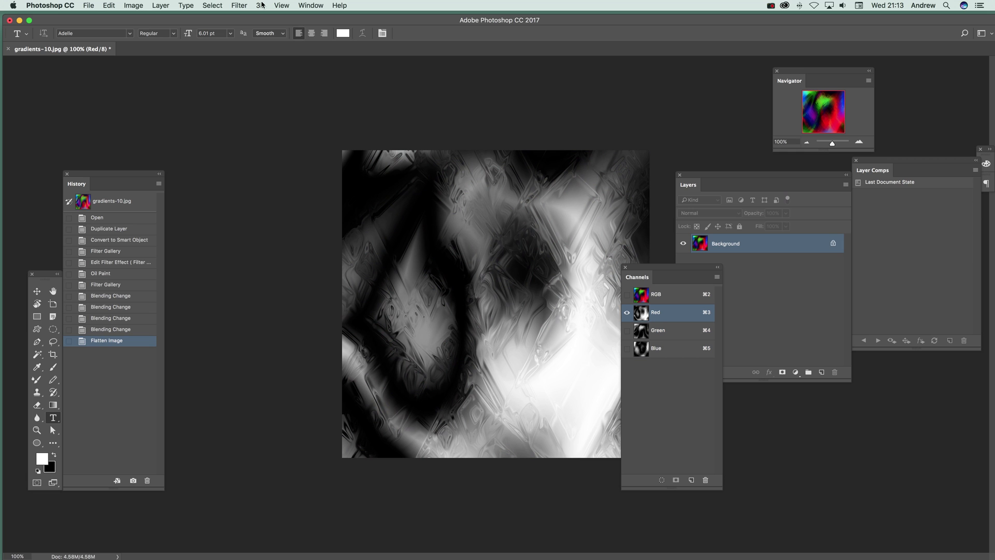
pyautogui.click(242, 6)
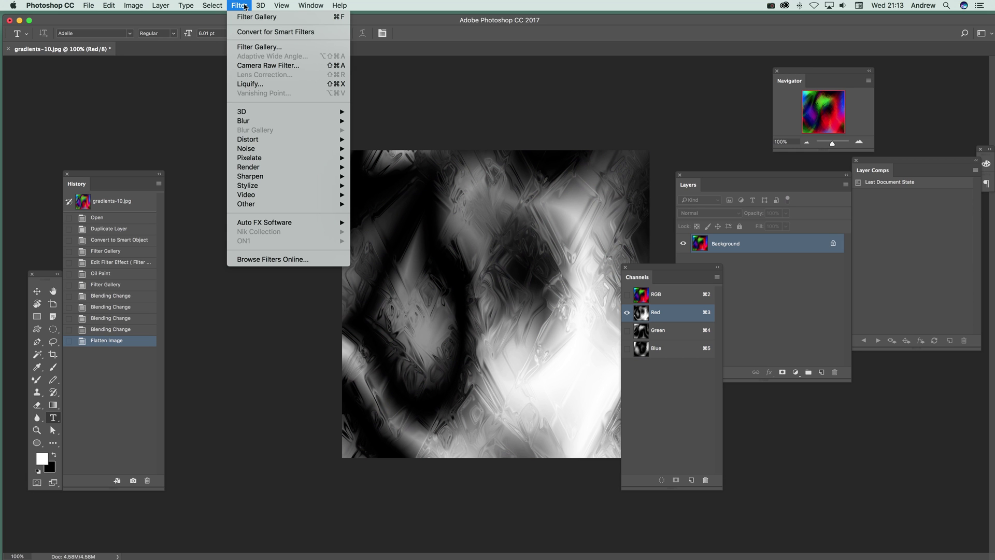
pyautogui.click(674, 322)
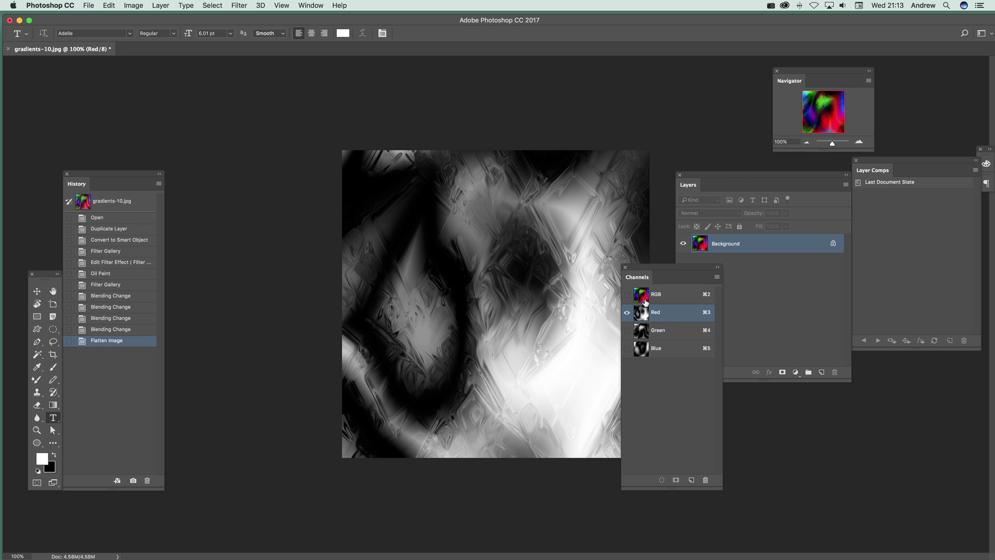
pyautogui.click(239, 6)
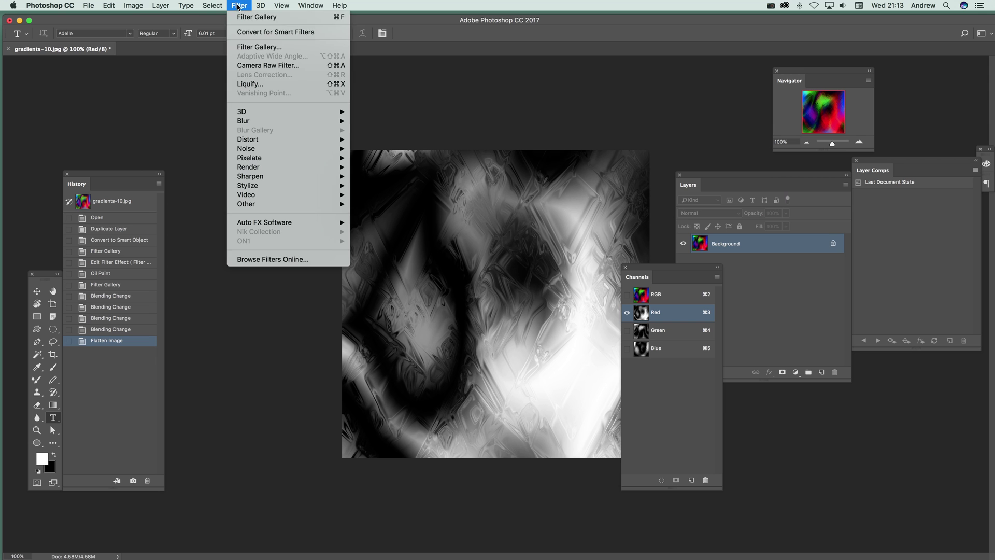
pyautogui.click(249, 47)
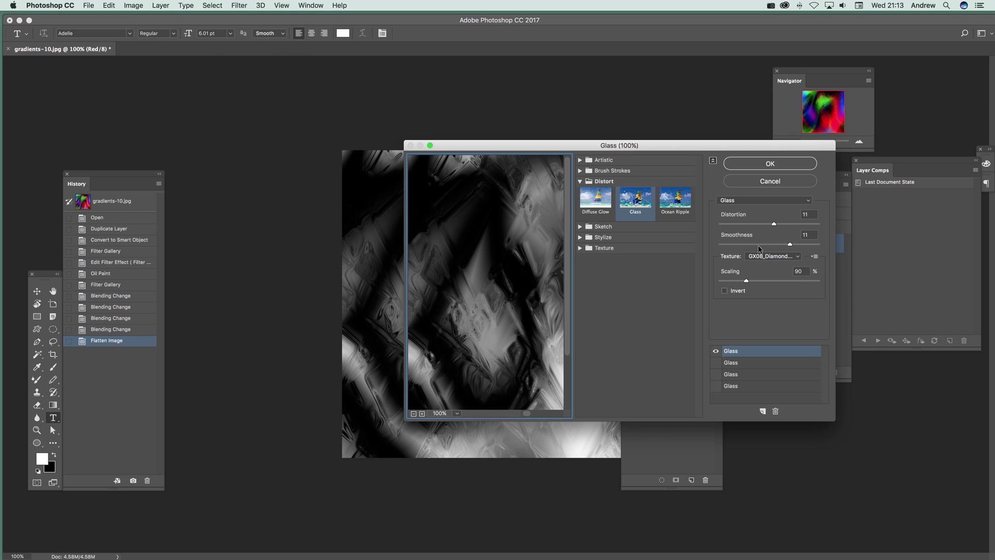
pyautogui.moveTo(775, 281); pyautogui.dragTo(789, 282)
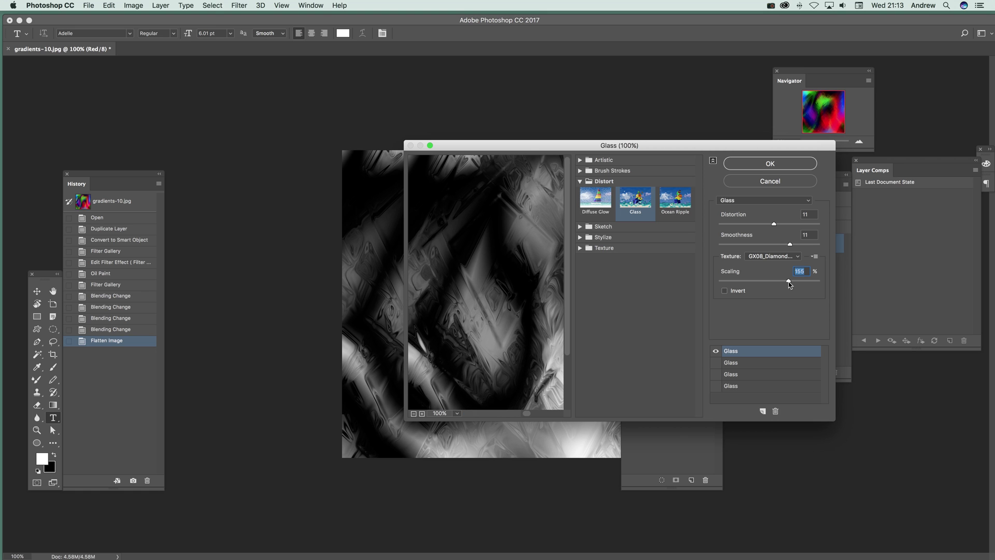
pyautogui.moveTo(774, 224); pyautogui.dragTo(812, 243)
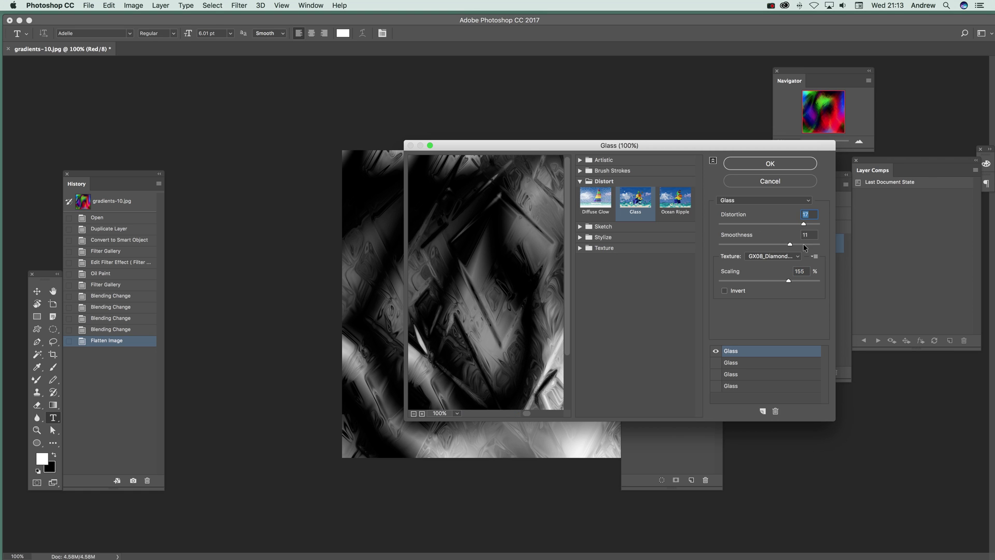
pyautogui.click(780, 164)
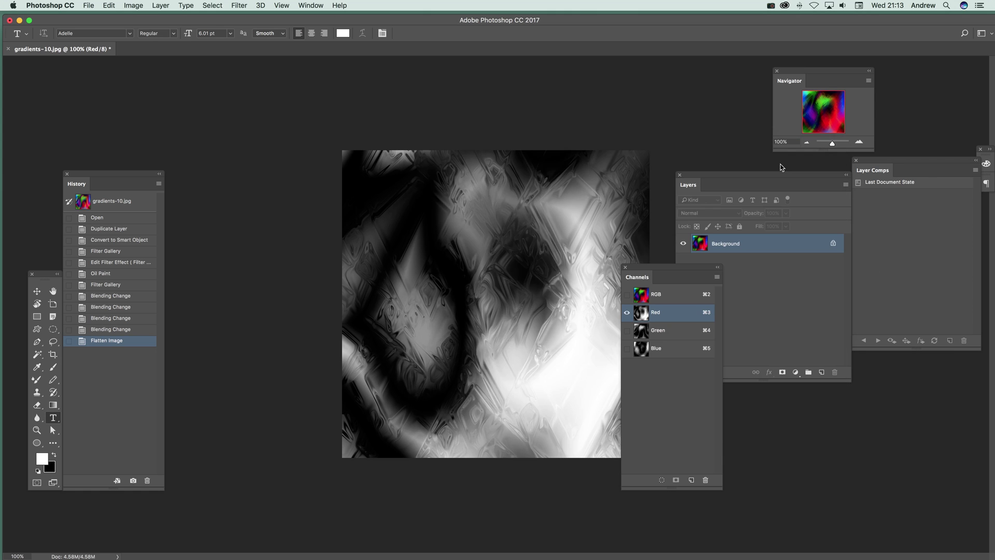
# - Apply the Glass filter to only the Green channel, setting the texture Scaling to 80%
pyautogui.click(674, 330)
pyautogui.click(241, 5)
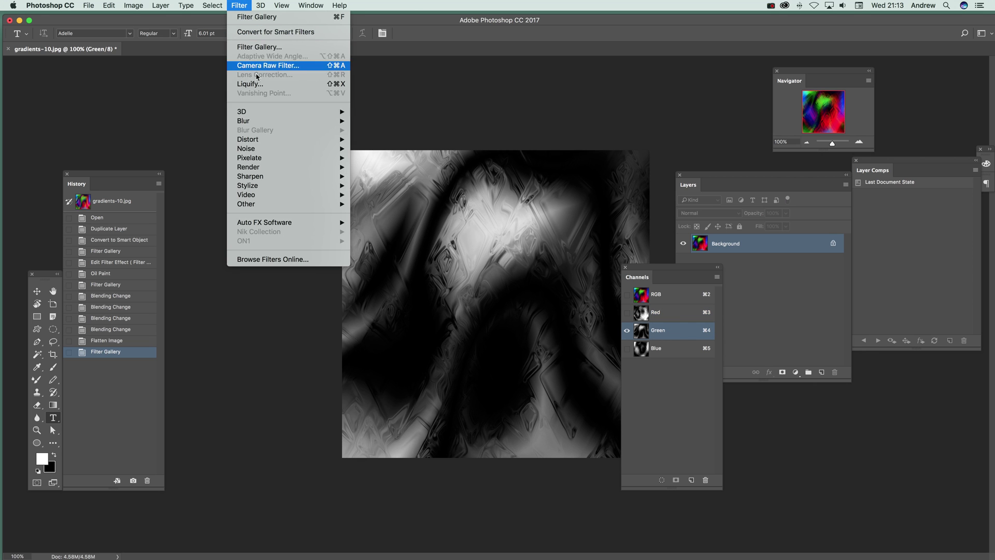
pyautogui.click(260, 47)
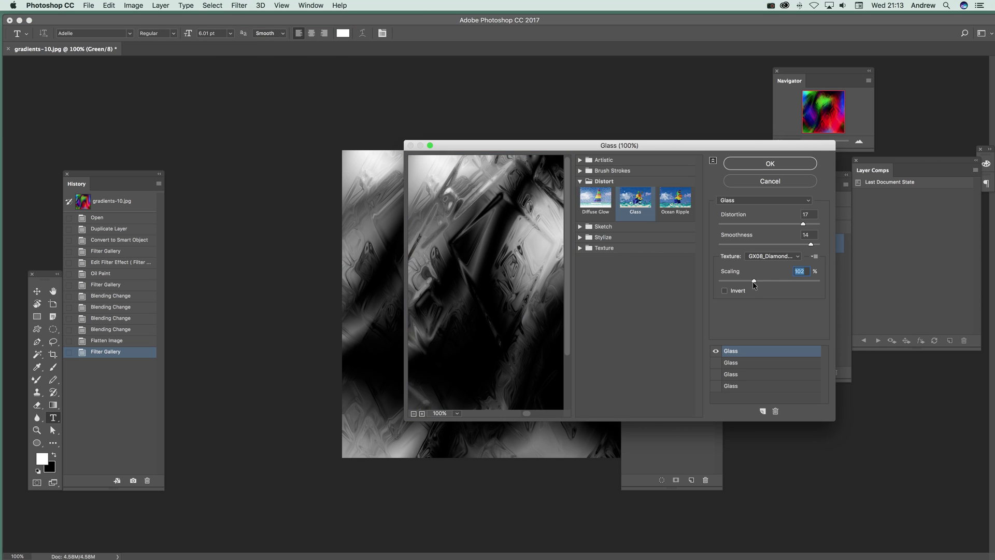
pyautogui.moveTo(757, 282); pyautogui.dragTo(740, 280)
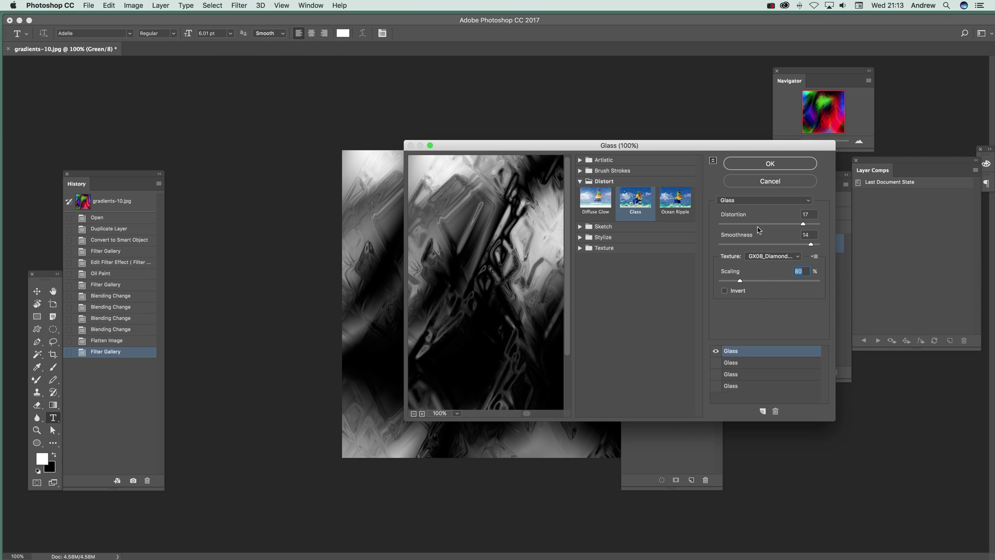
pyautogui.click(787, 163)
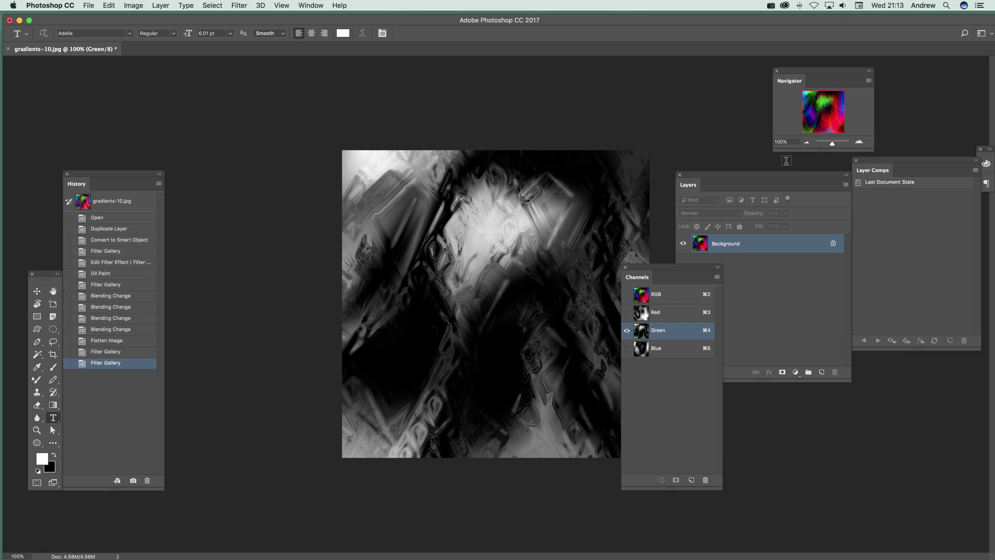
# - Compare the individual Red, Green and Blue channels with the RGB composite, ending on the composite view
pyautogui.click(657, 350)
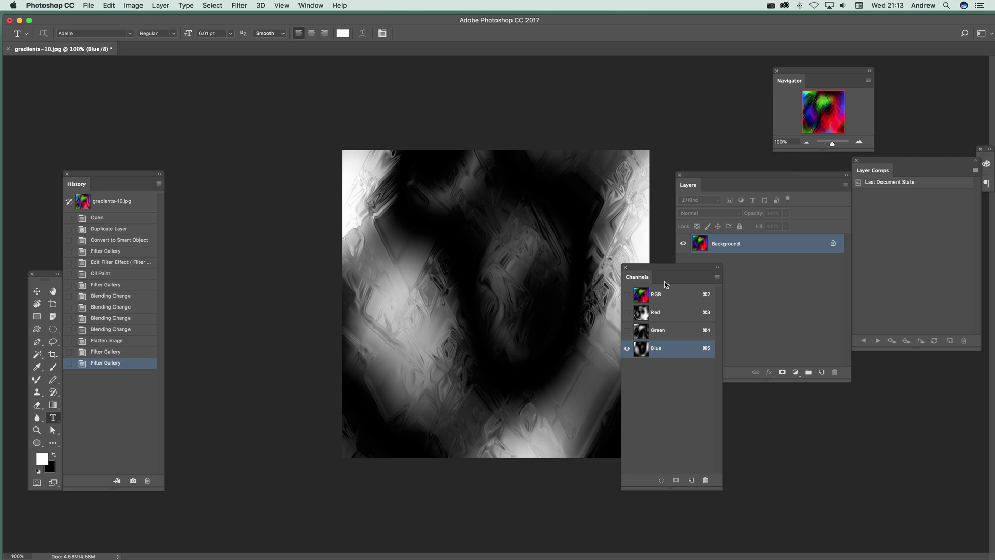
pyautogui.click(662, 295)
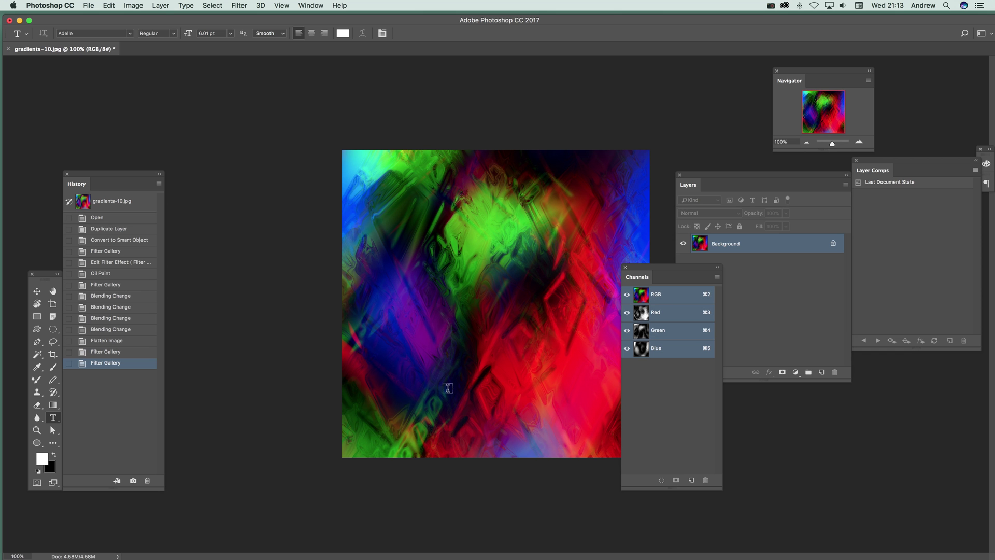
pyautogui.click(659, 317)
pyautogui.click(659, 330)
pyautogui.click(656, 347)
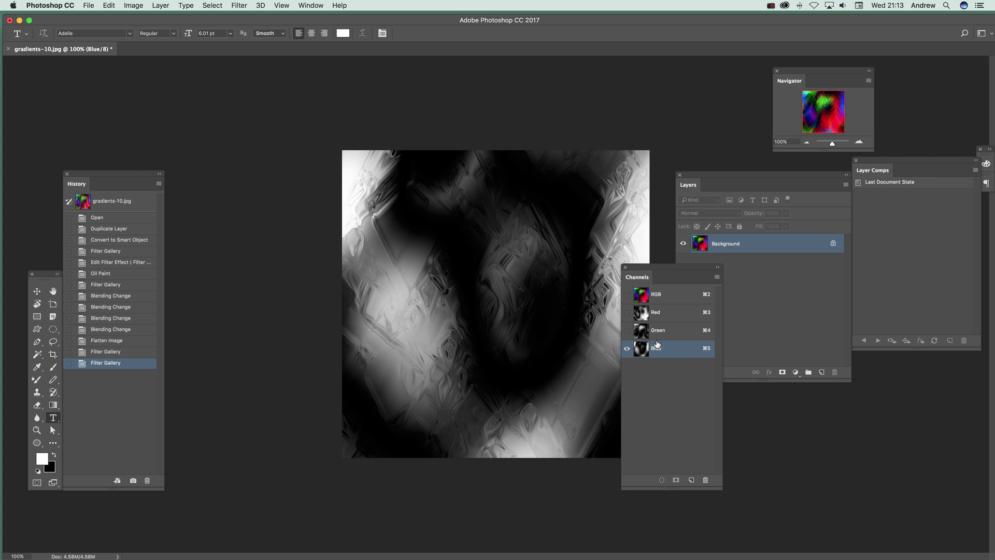
pyautogui.click(657, 296)
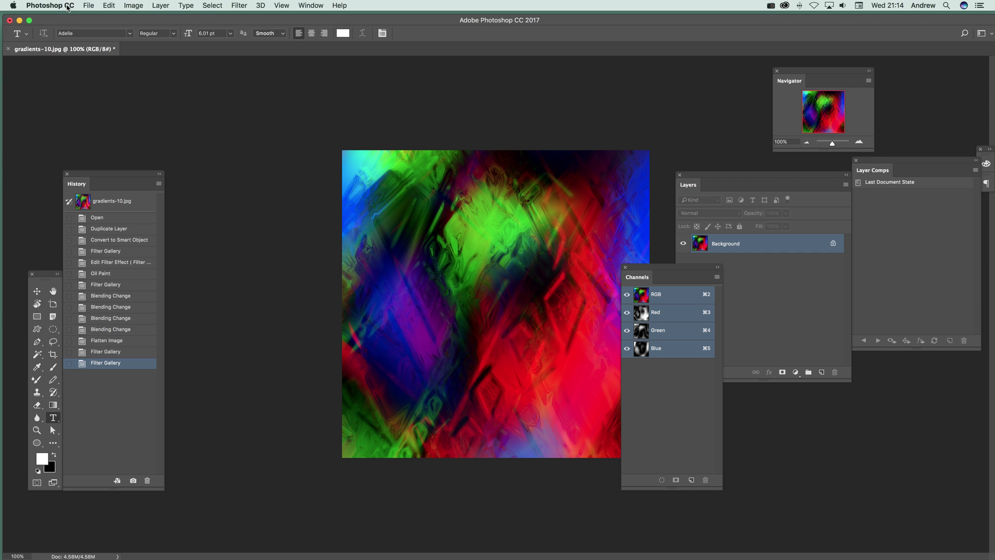
pyautogui.click(133, 6)
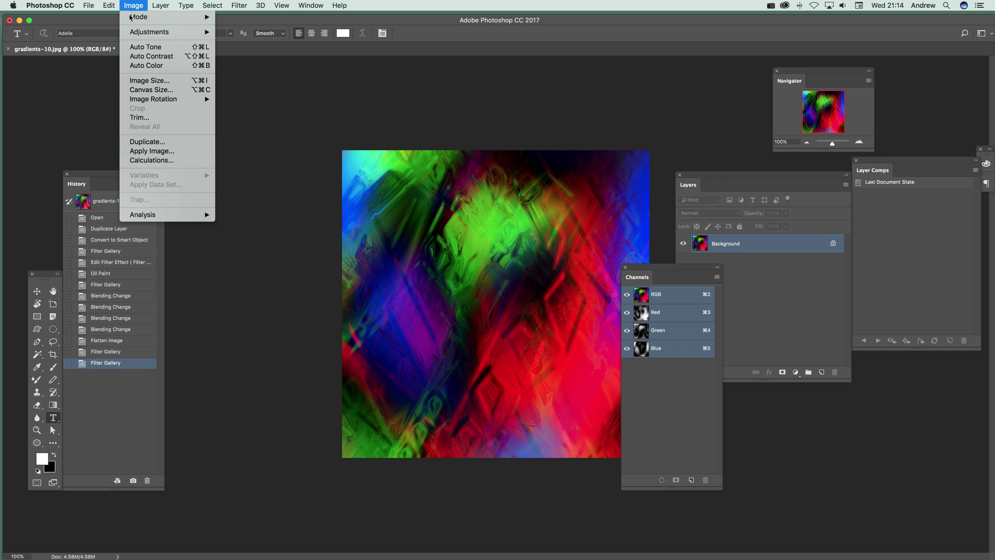
pyautogui.moveTo(127, 34)
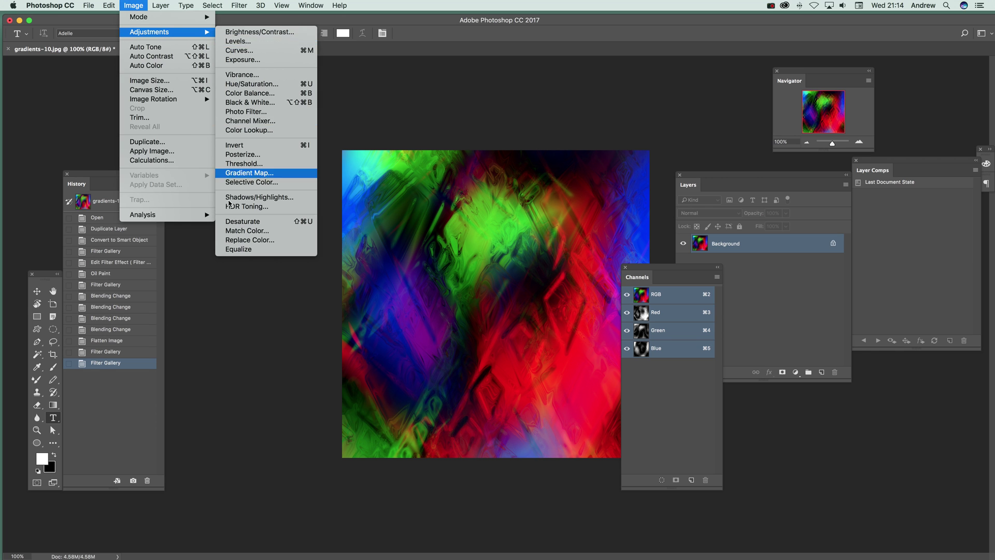
pyautogui.click(72, 127)
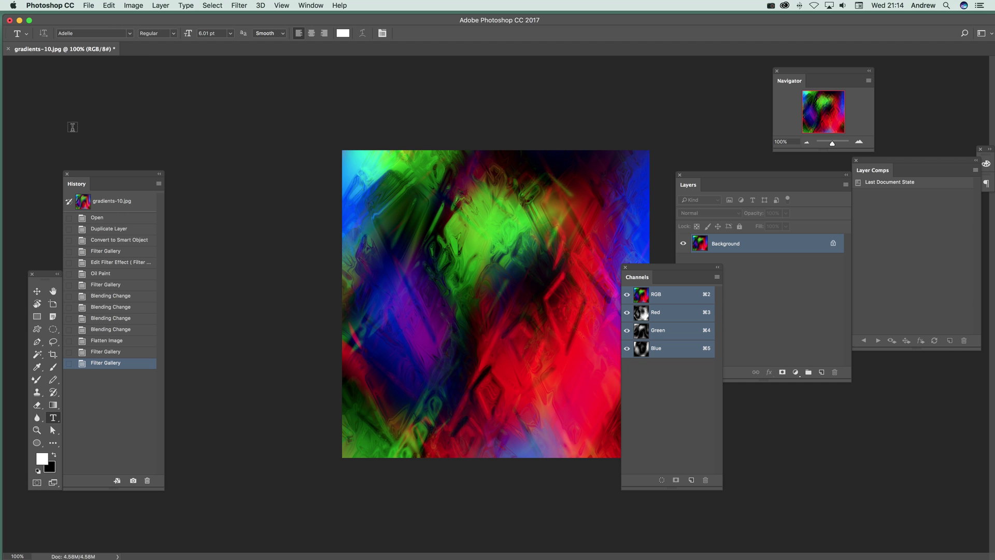